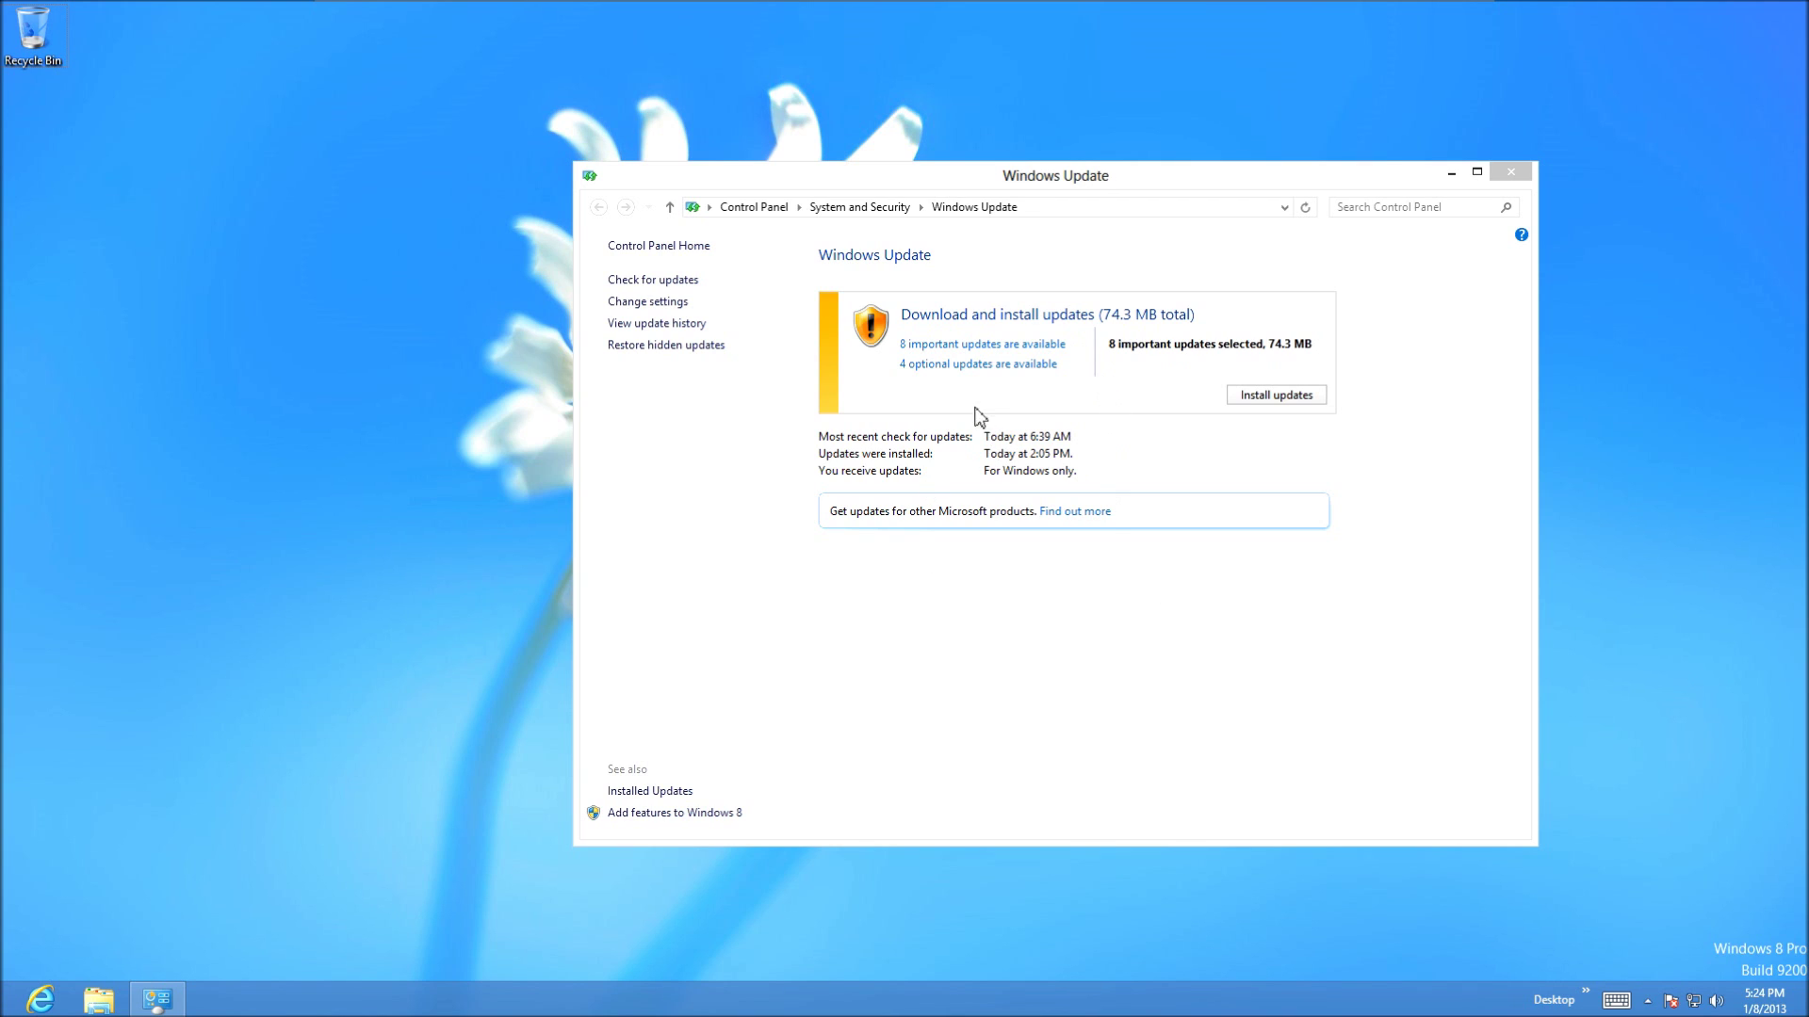
- Open the list of important updates, sort it by size, and show the details of update KB2768703
left_click(951, 355)
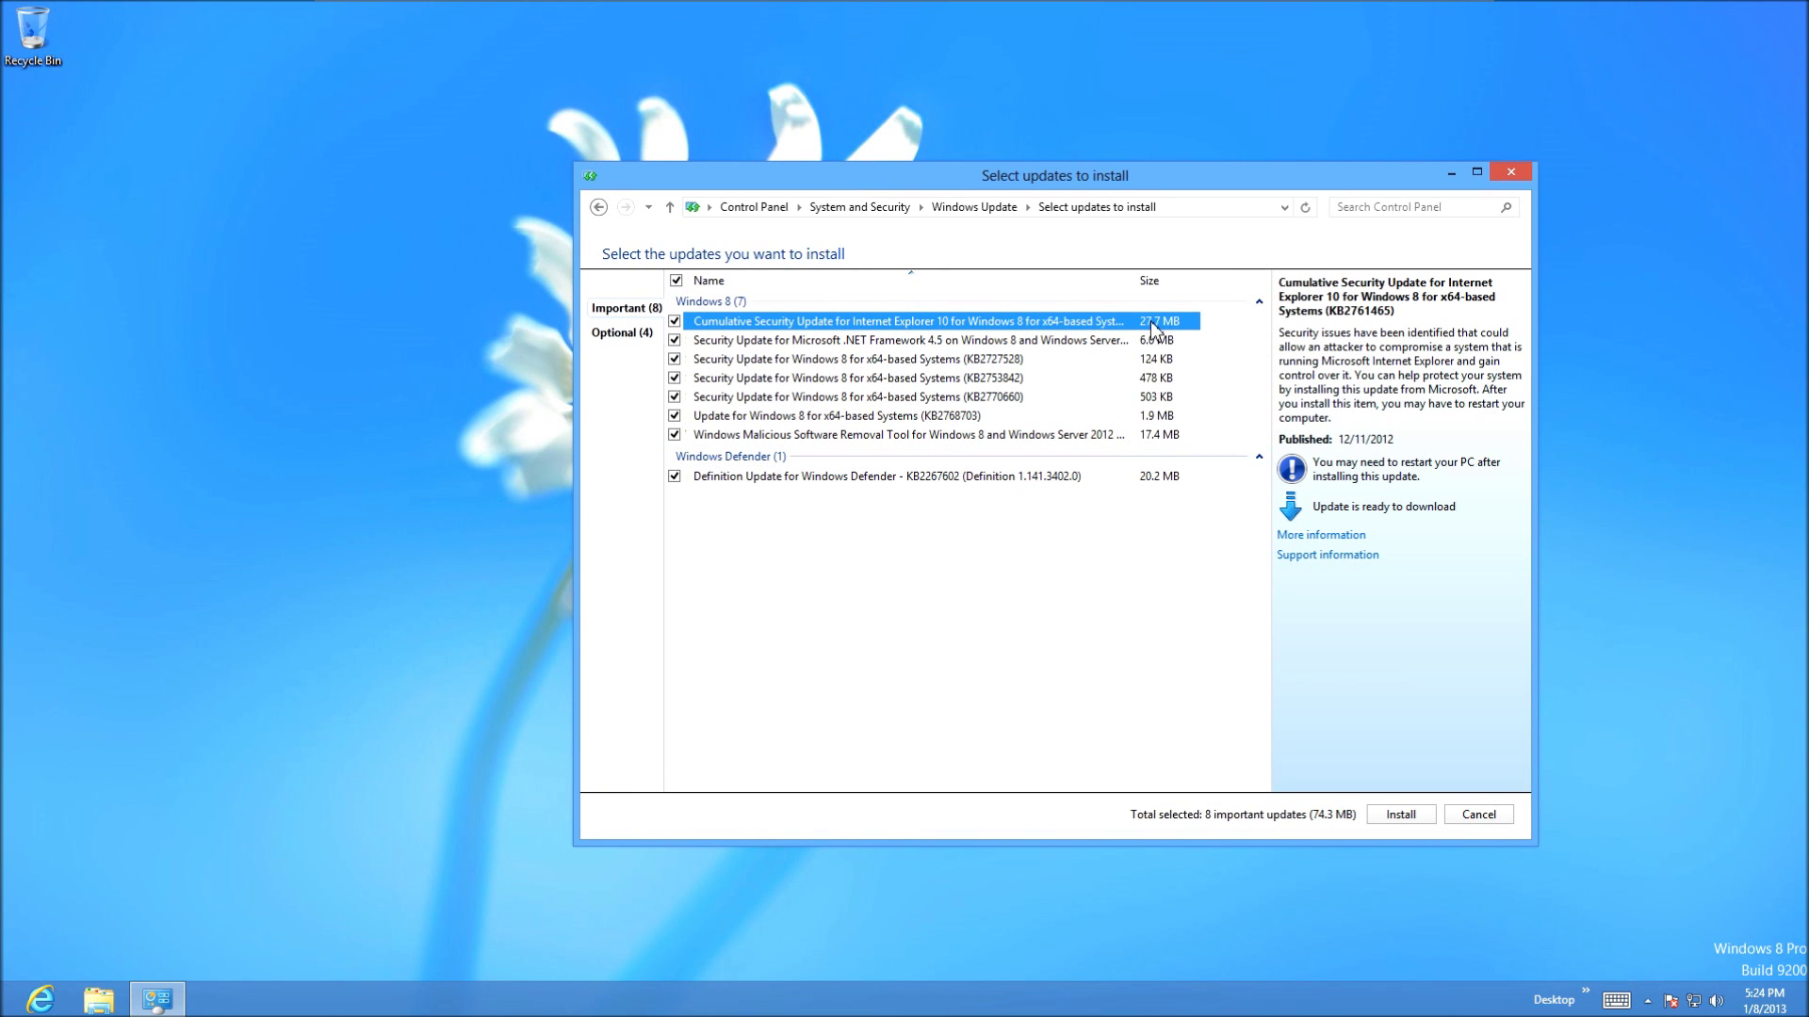
left_click(1164, 285)
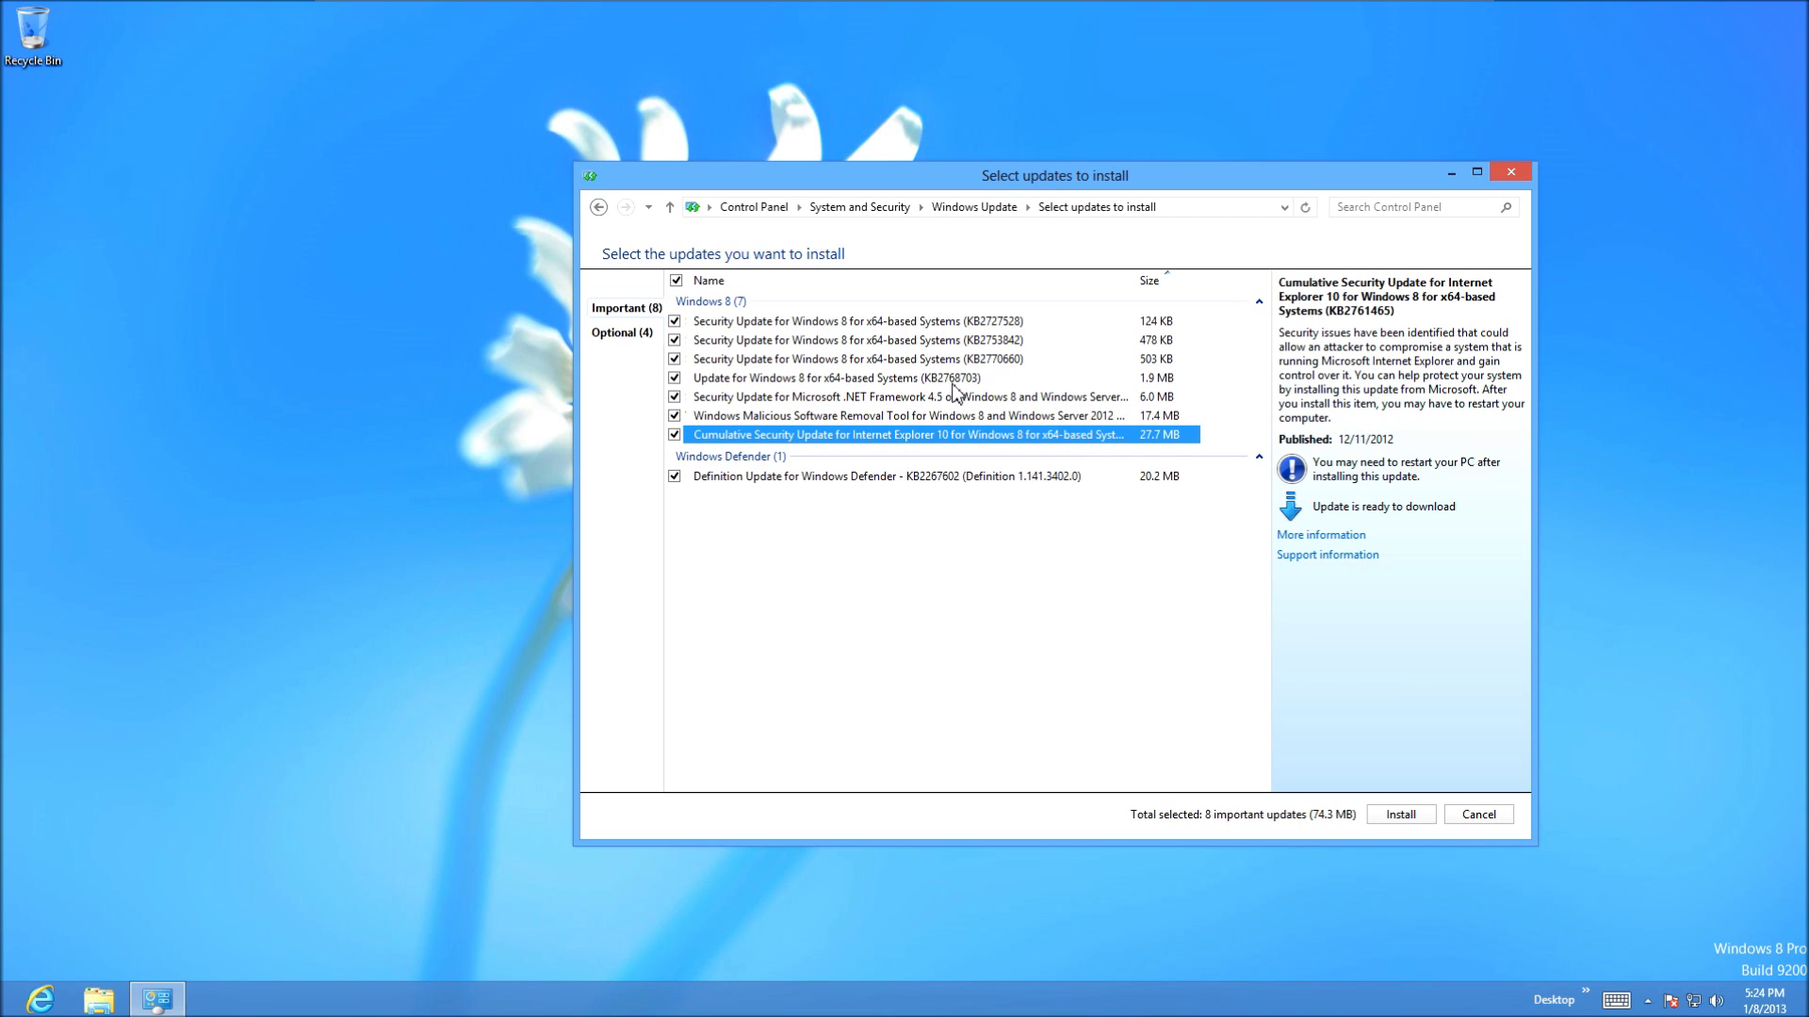
left_click(951, 385)
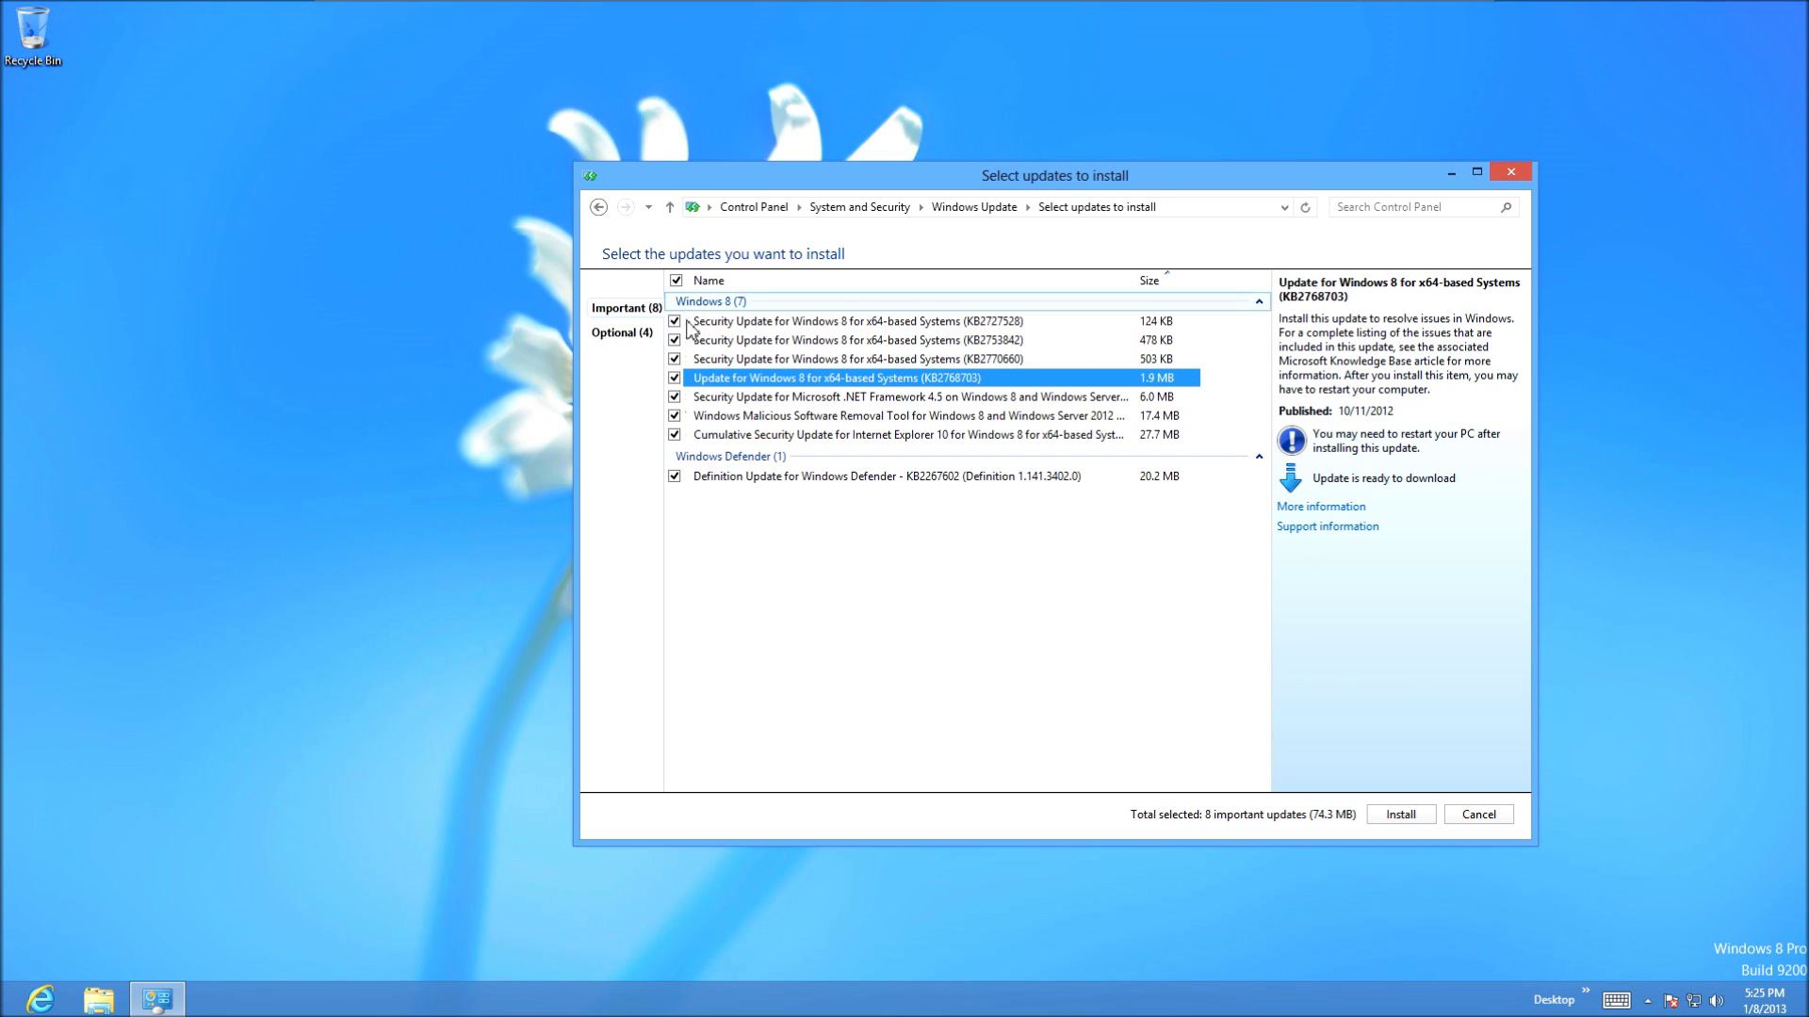
- Deselect all important updates, select only Security Update KB2727528, and install it
left_click(678, 280)
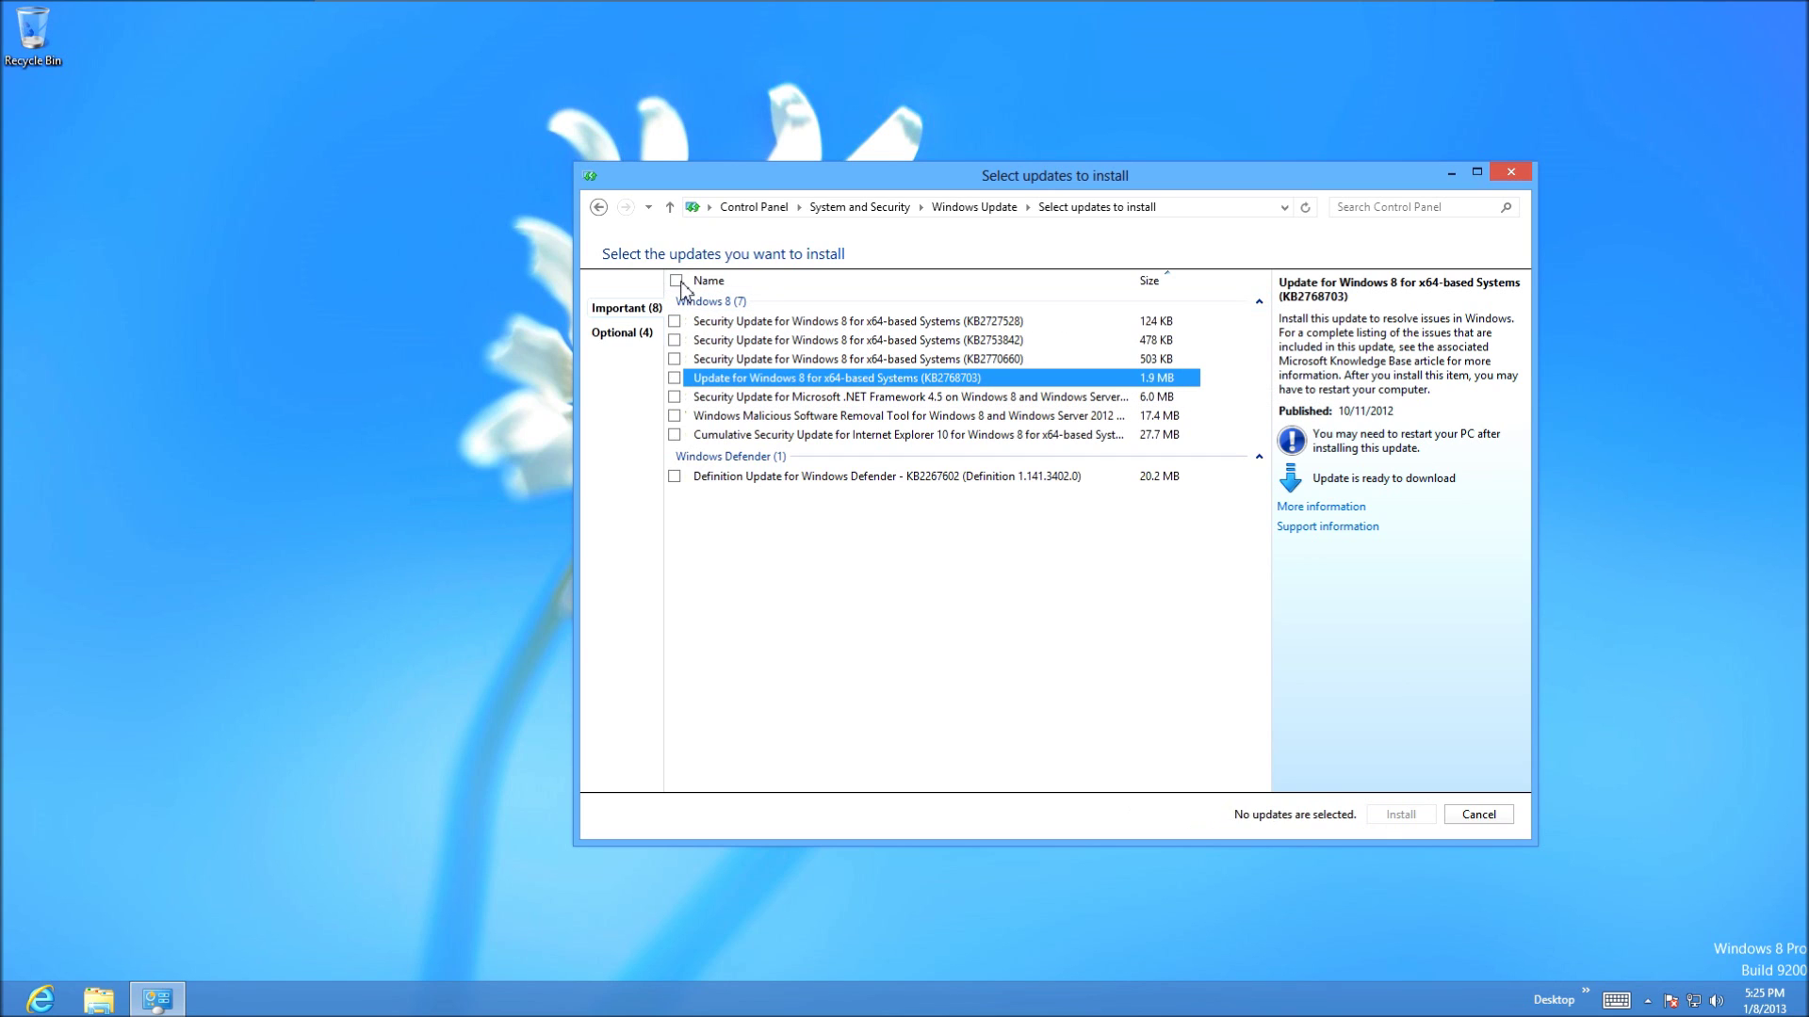
left_click(787, 324)
left_click(675, 321)
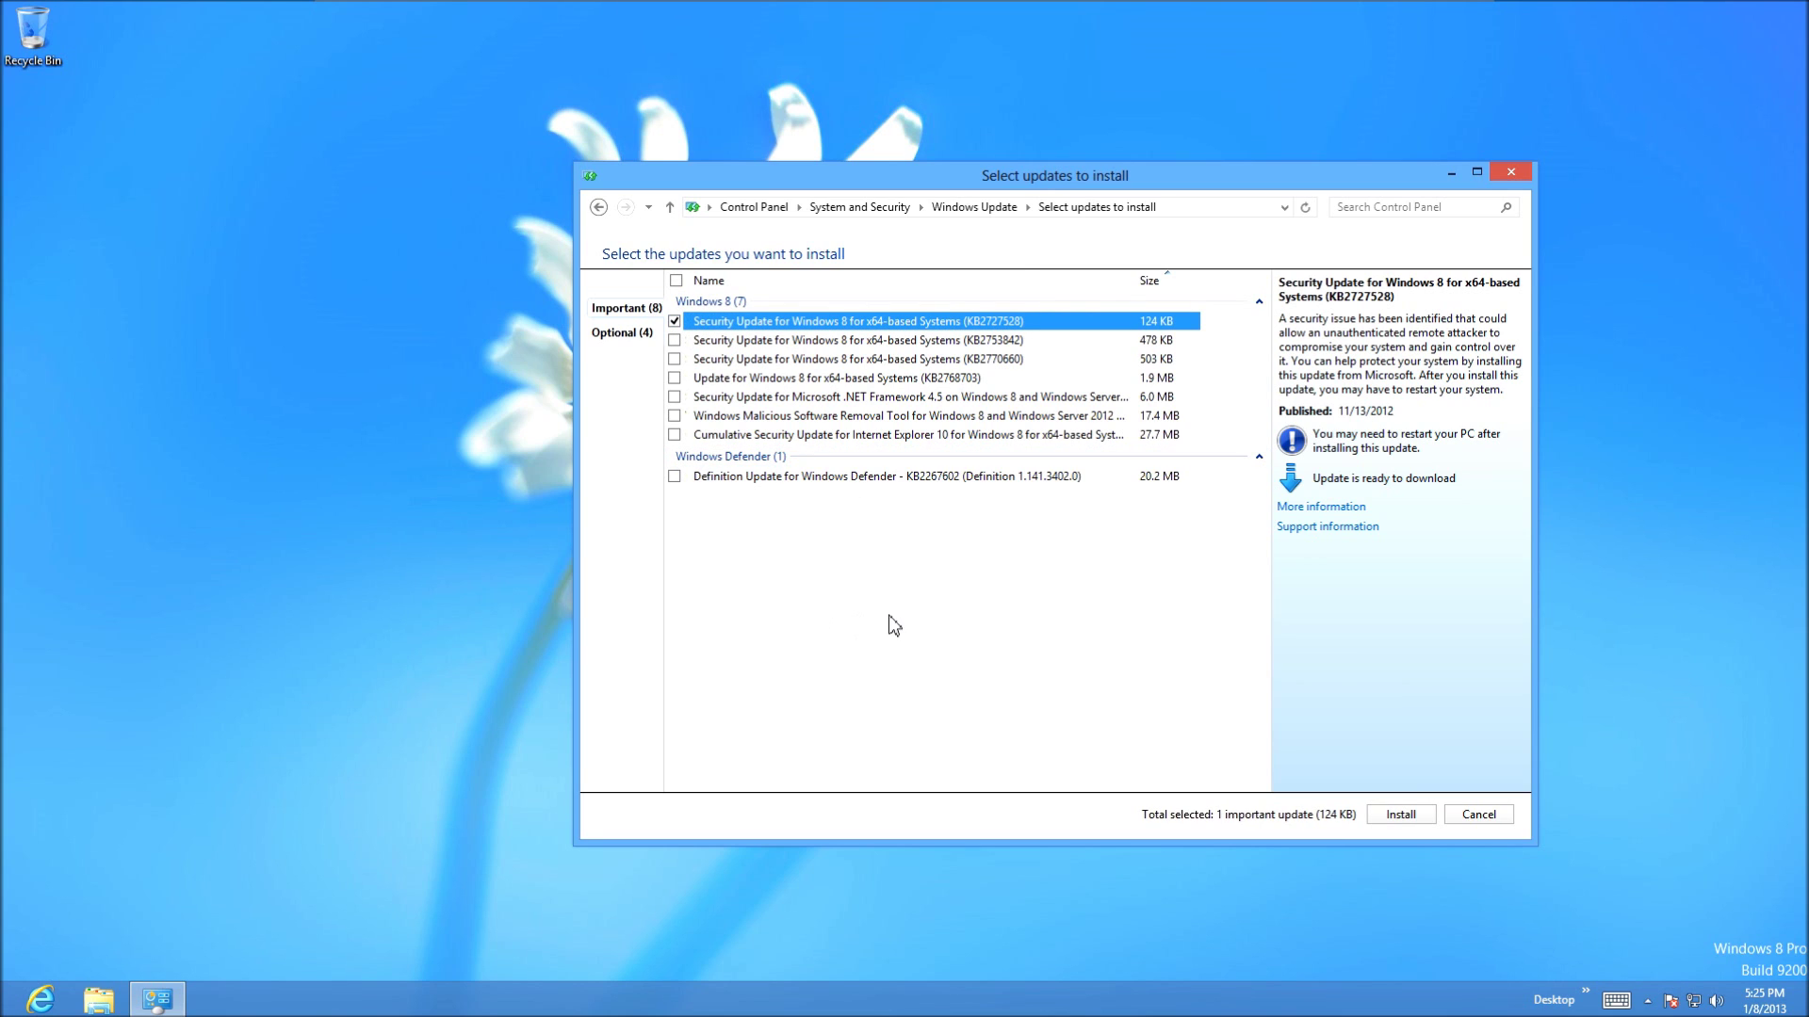
left_click(1405, 816)
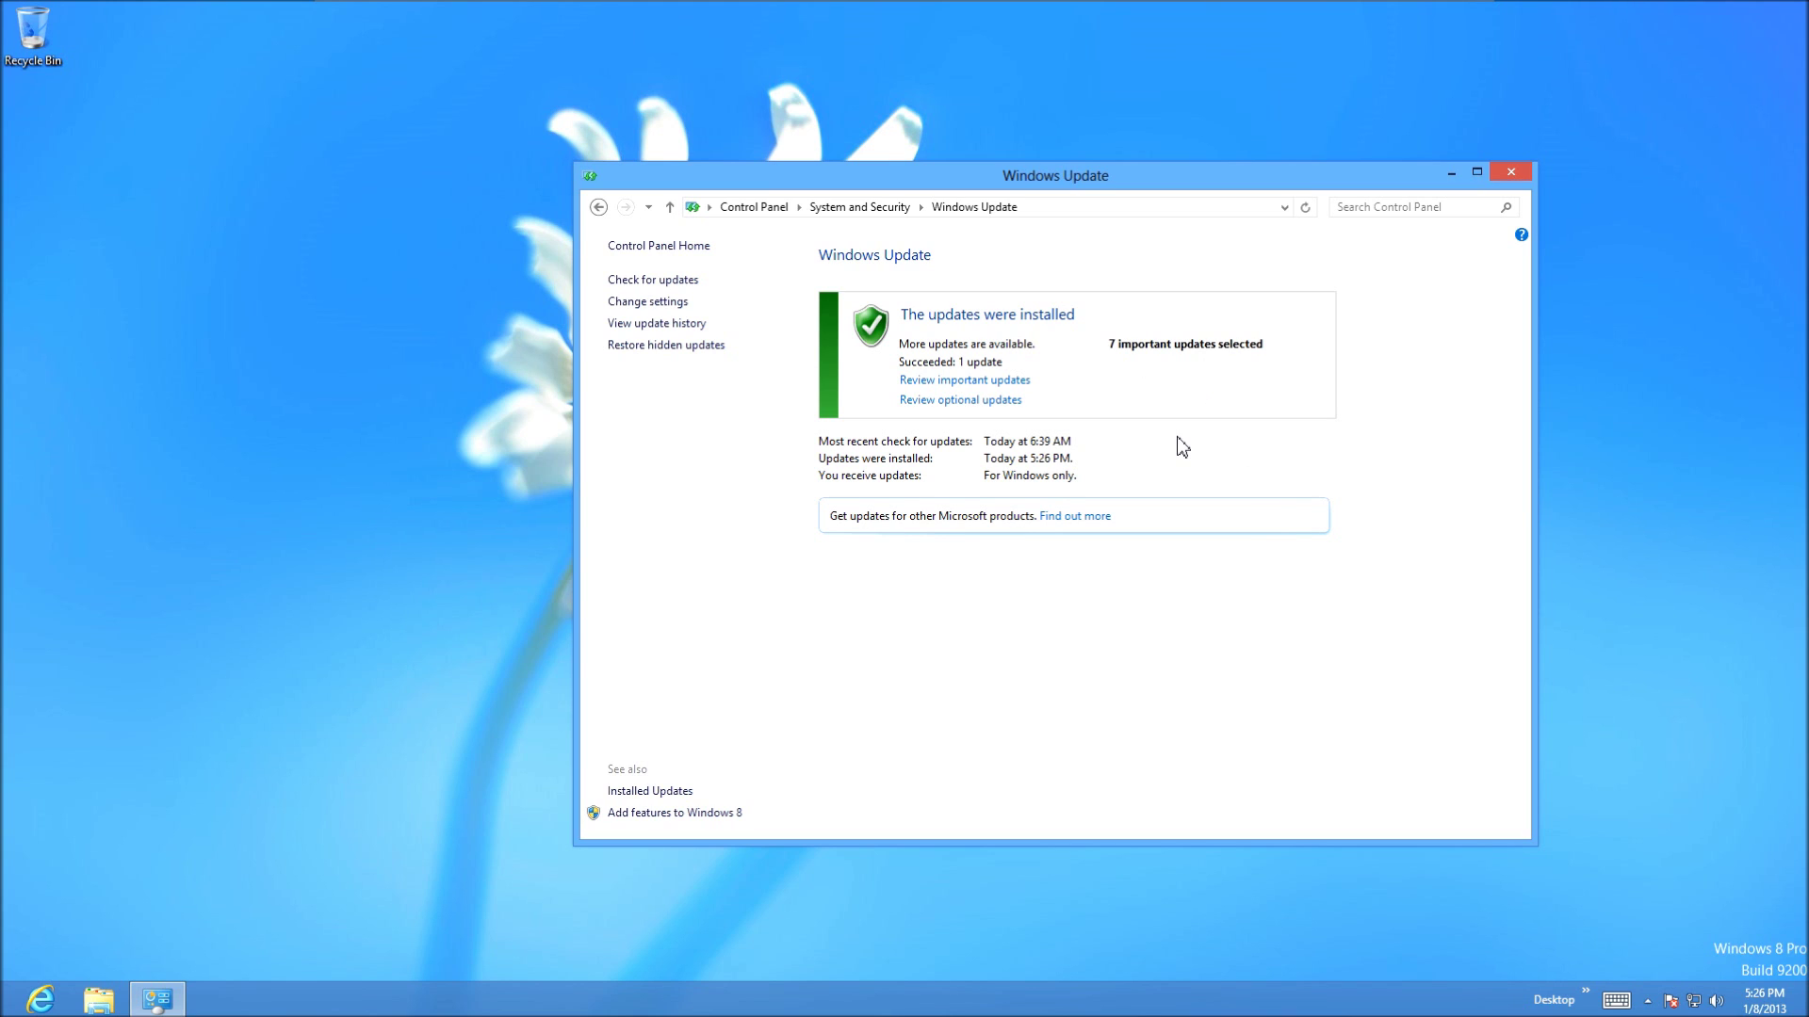
- From the remaining important updates sorted by size, install only KB2753842 and KB2770660, and restart the PC
left_click(986, 379)
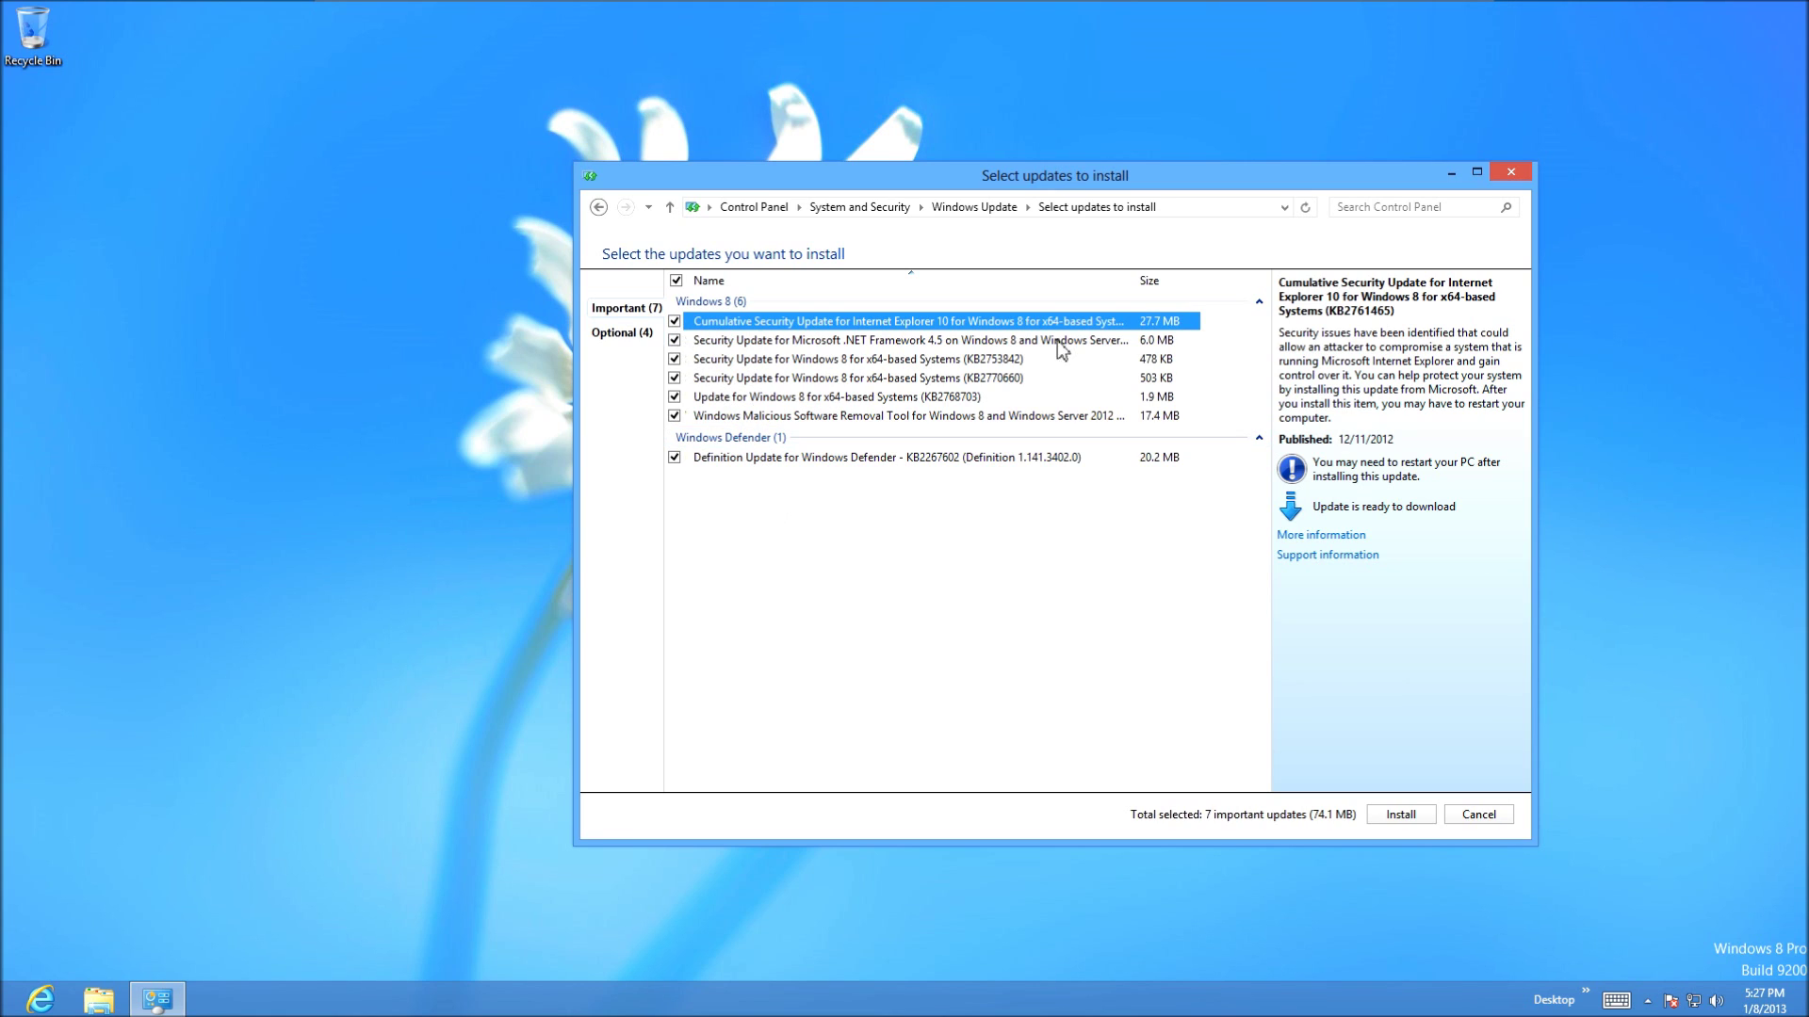
left_click(1182, 284)
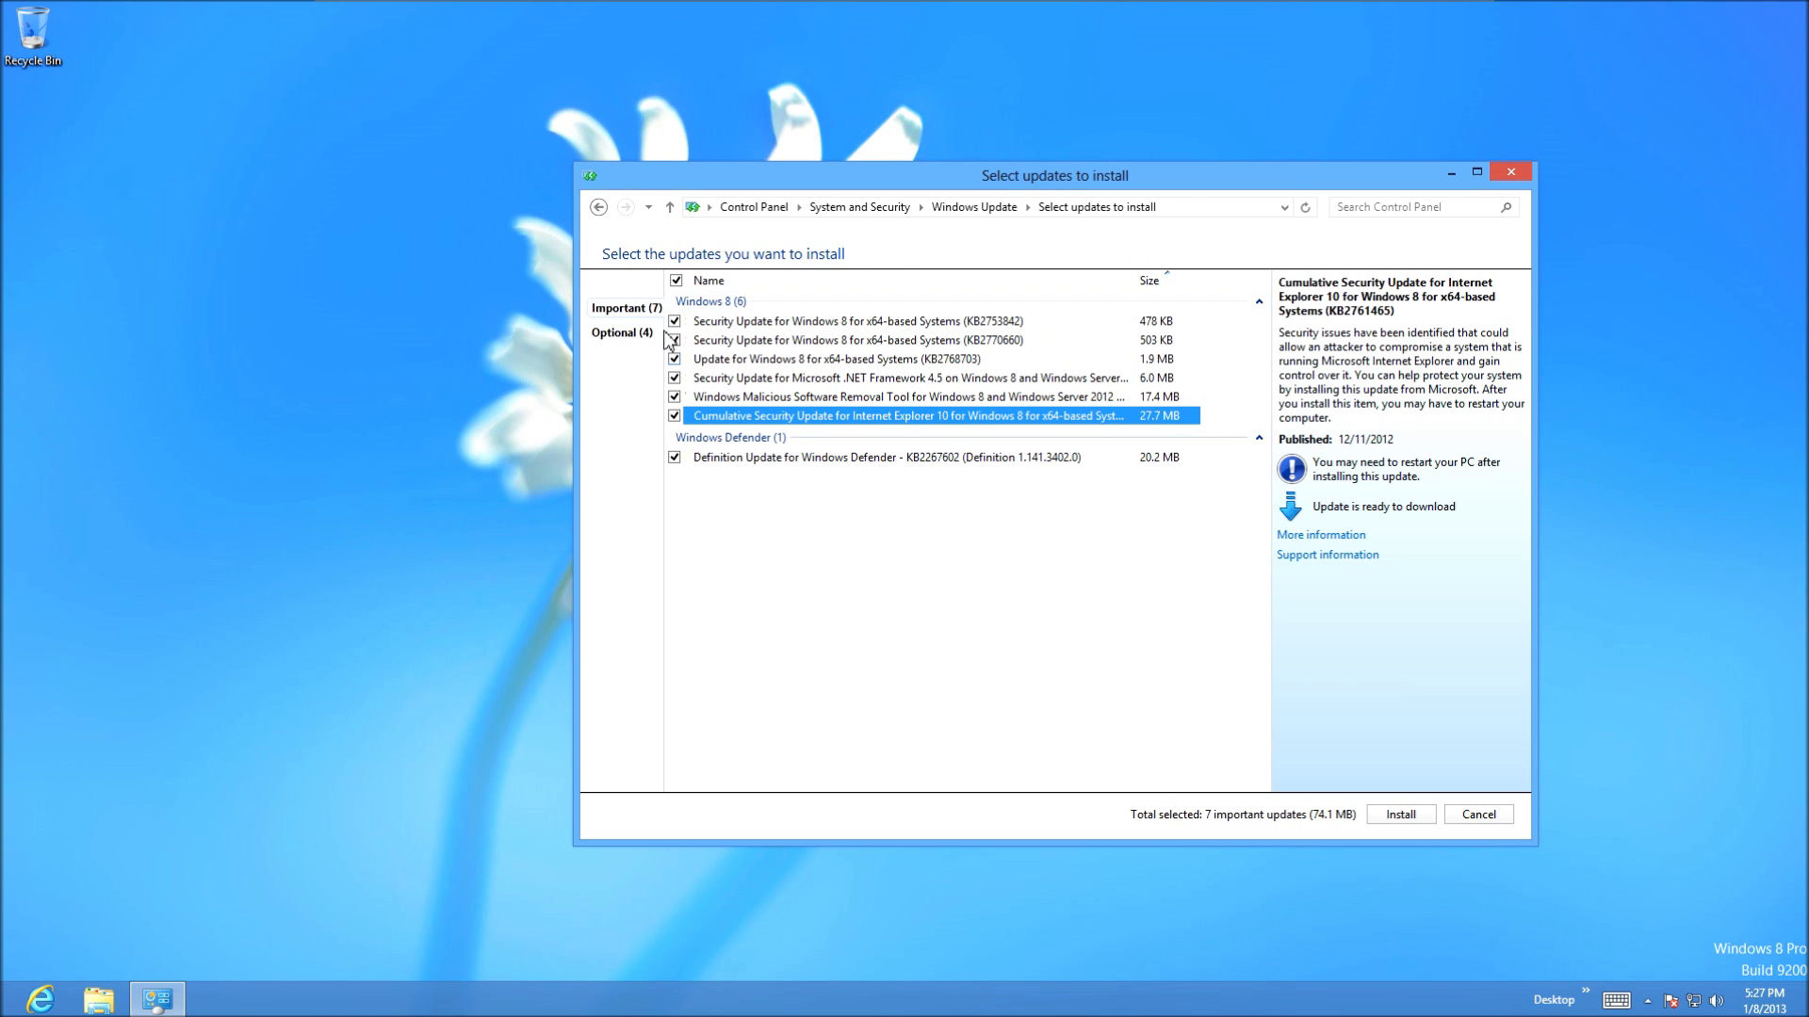
left_click(675, 280)
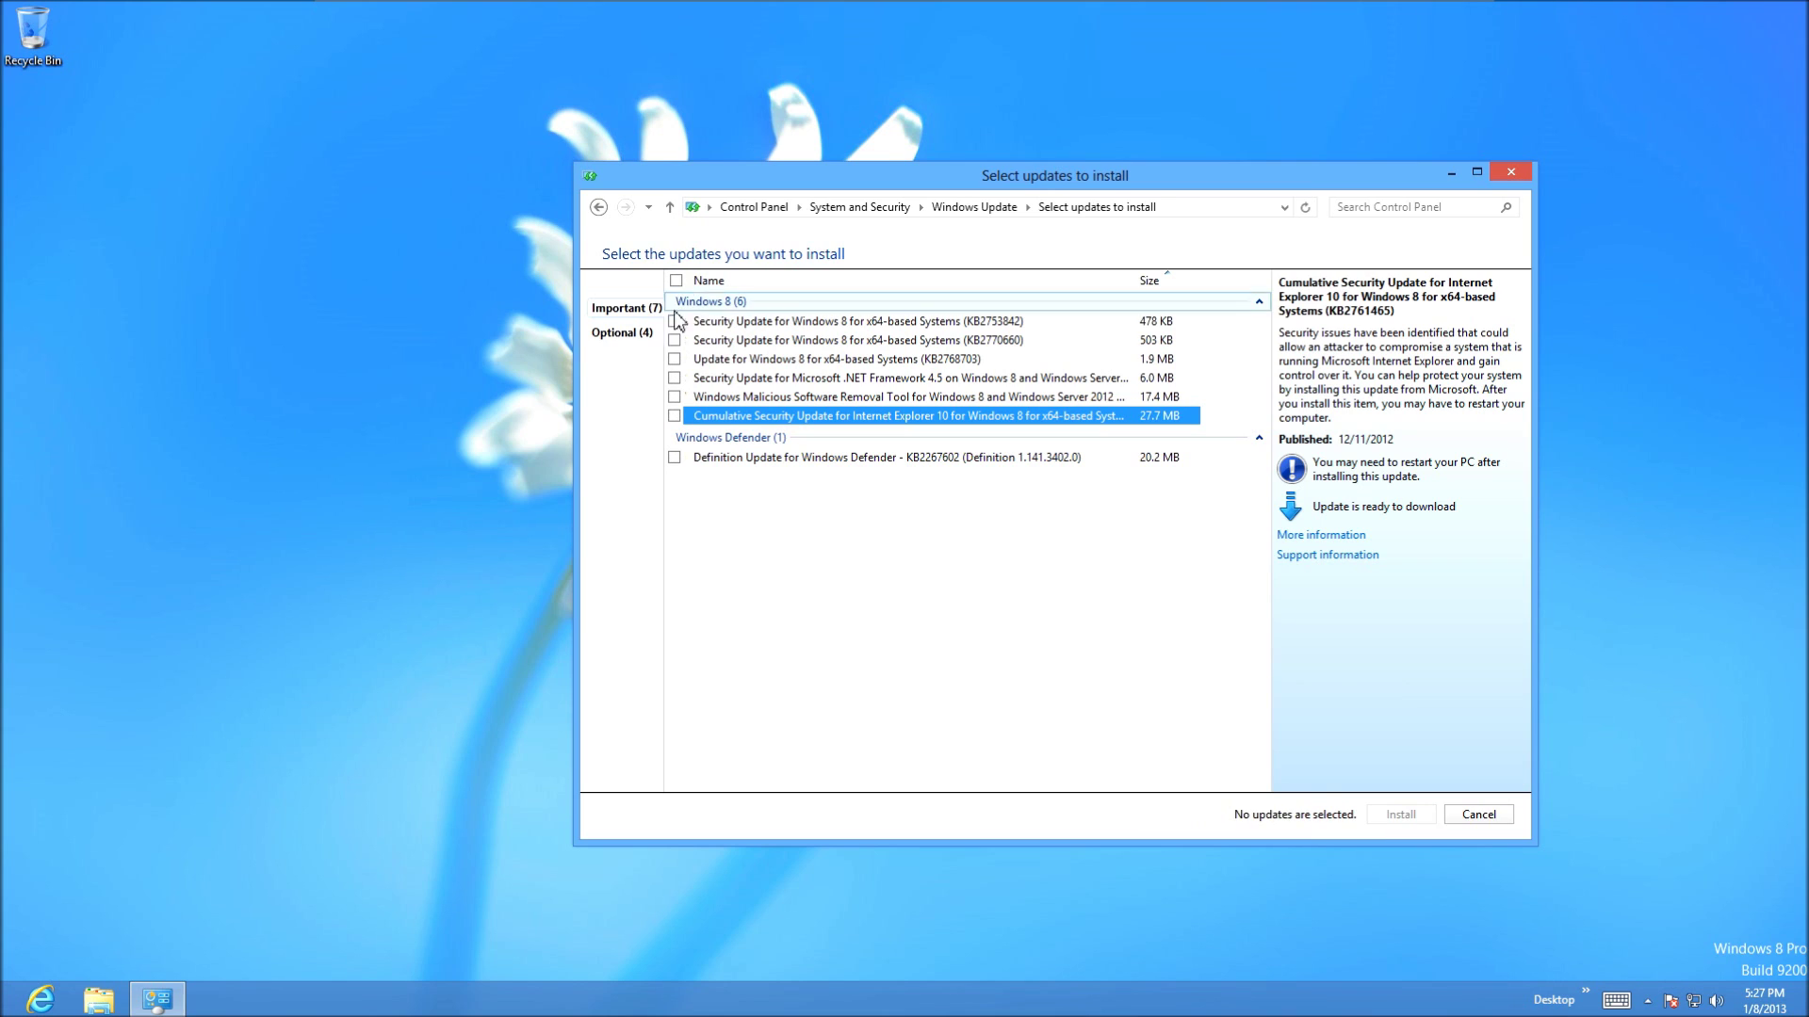
left_click(674, 321)
left_click(674, 341)
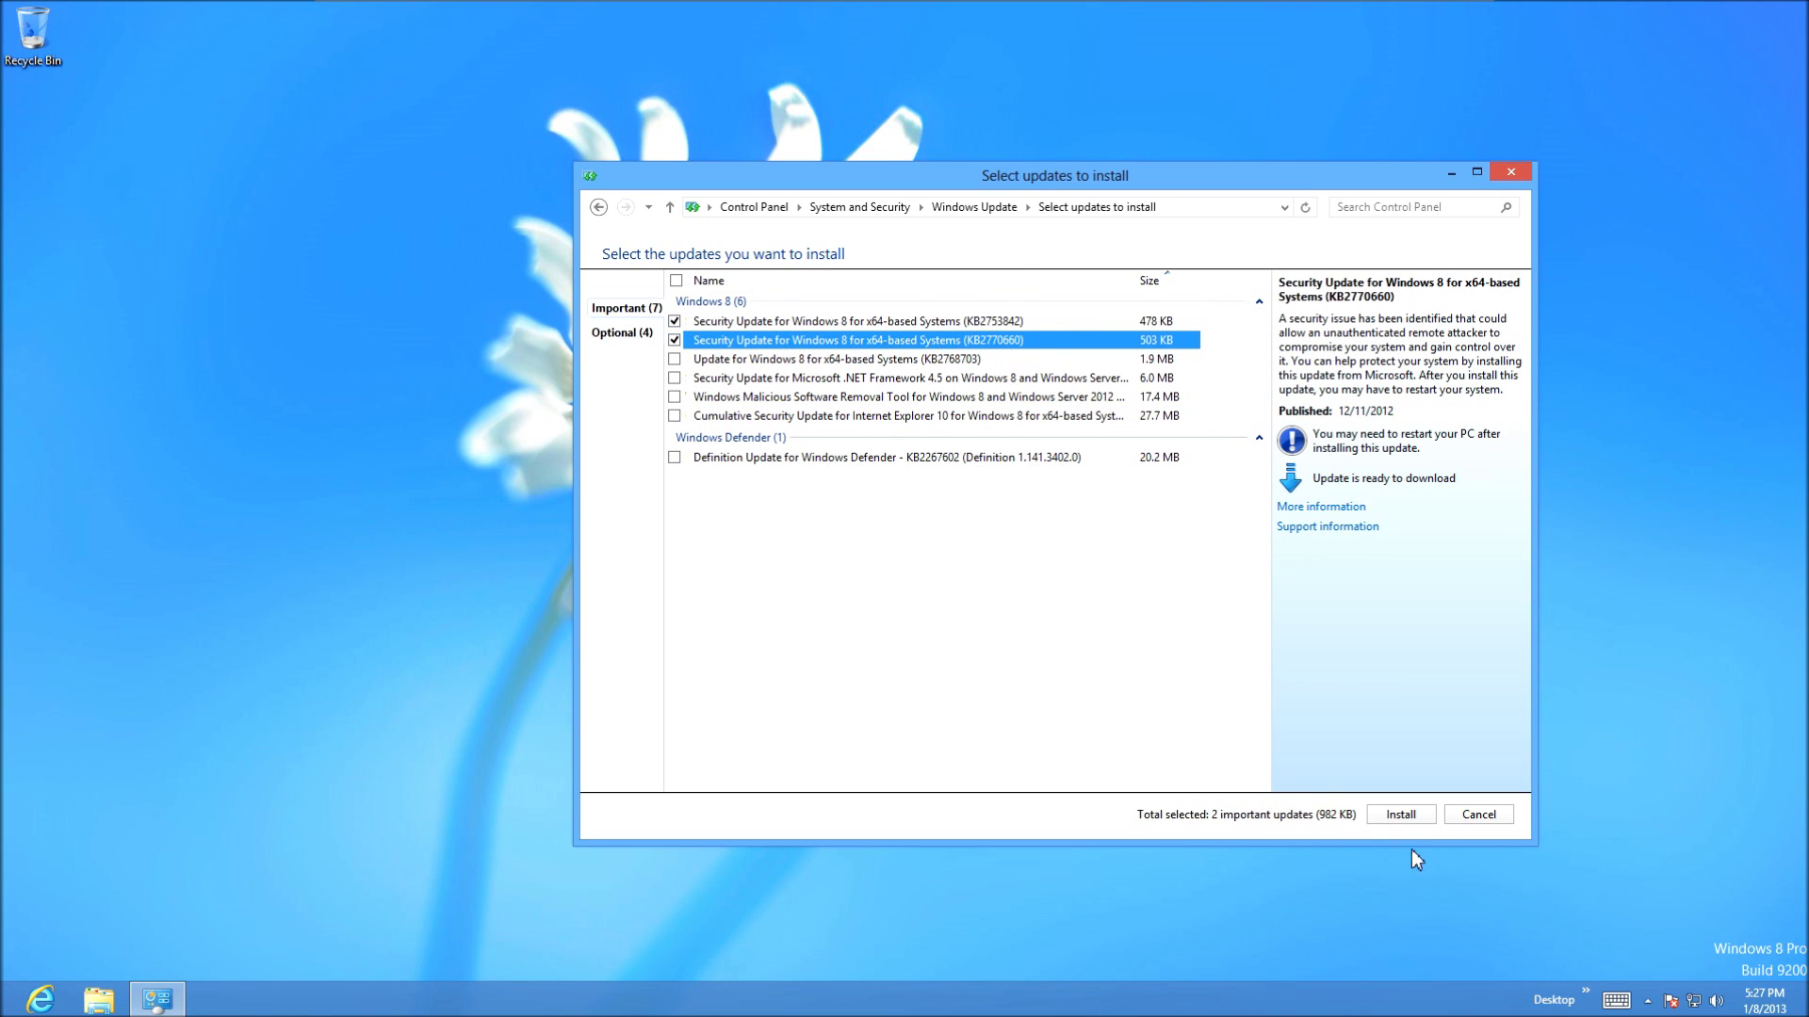
left_click(1399, 818)
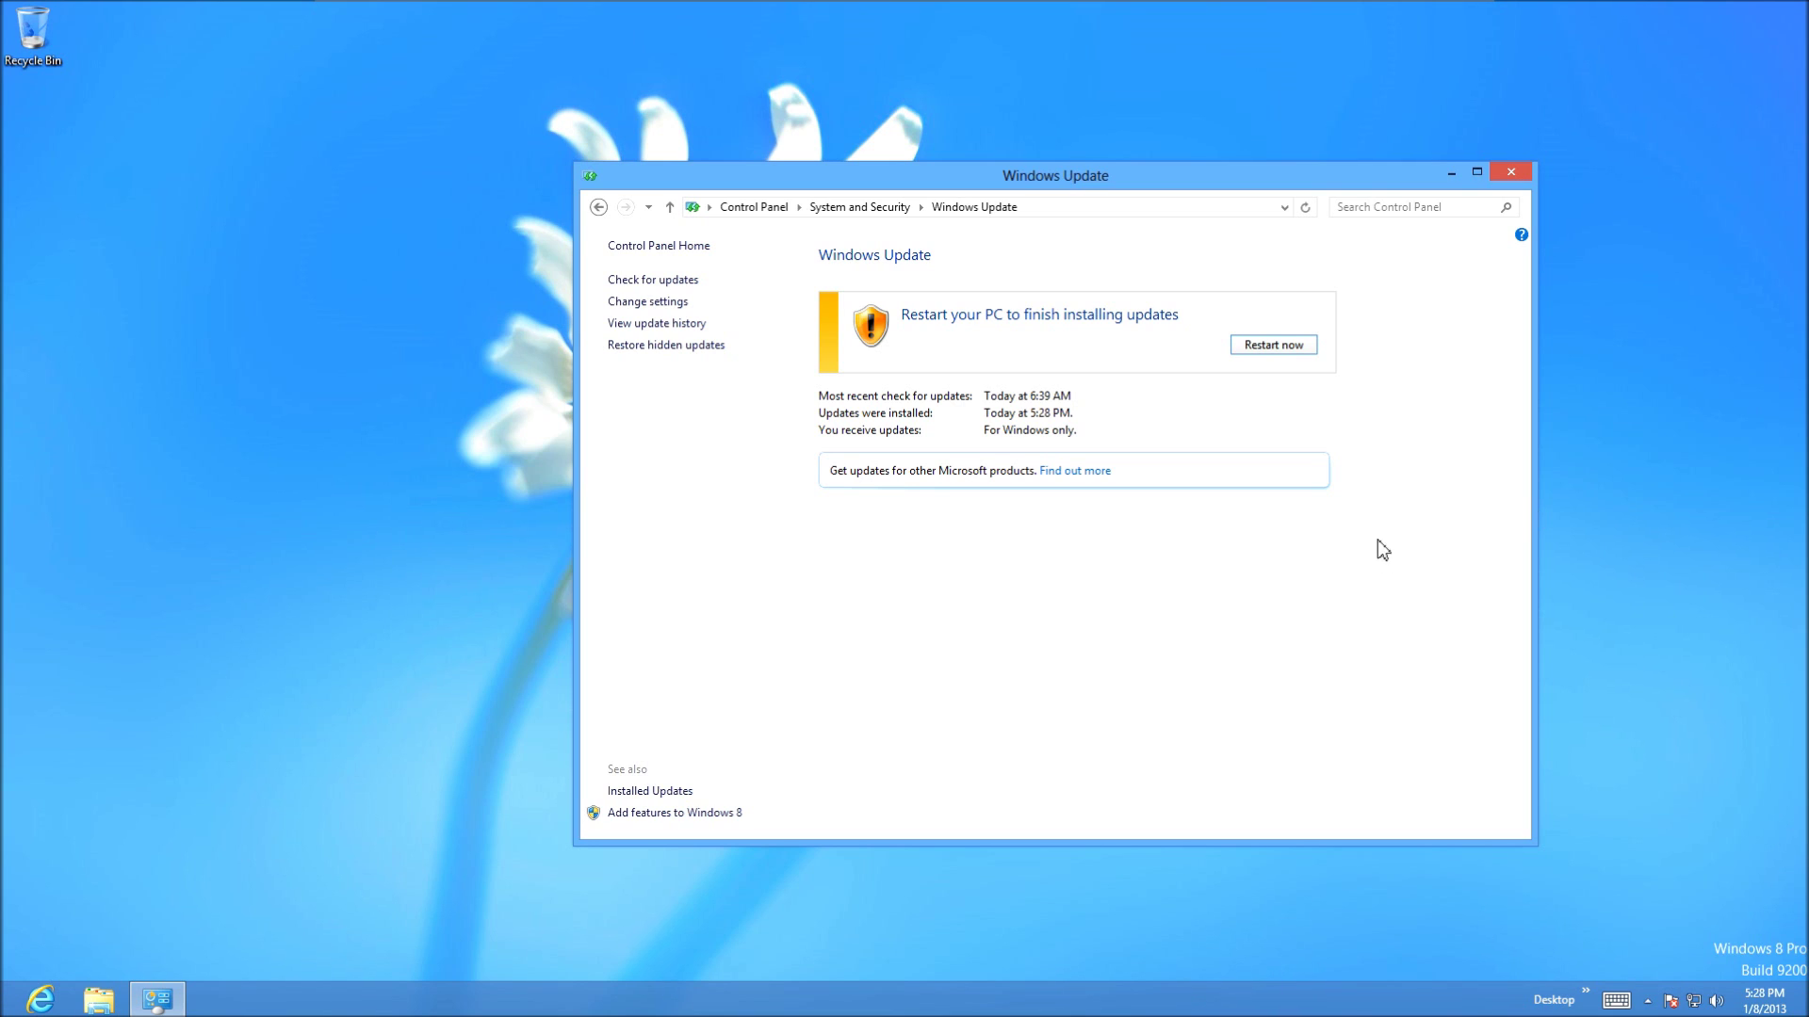
left_click(1284, 358)
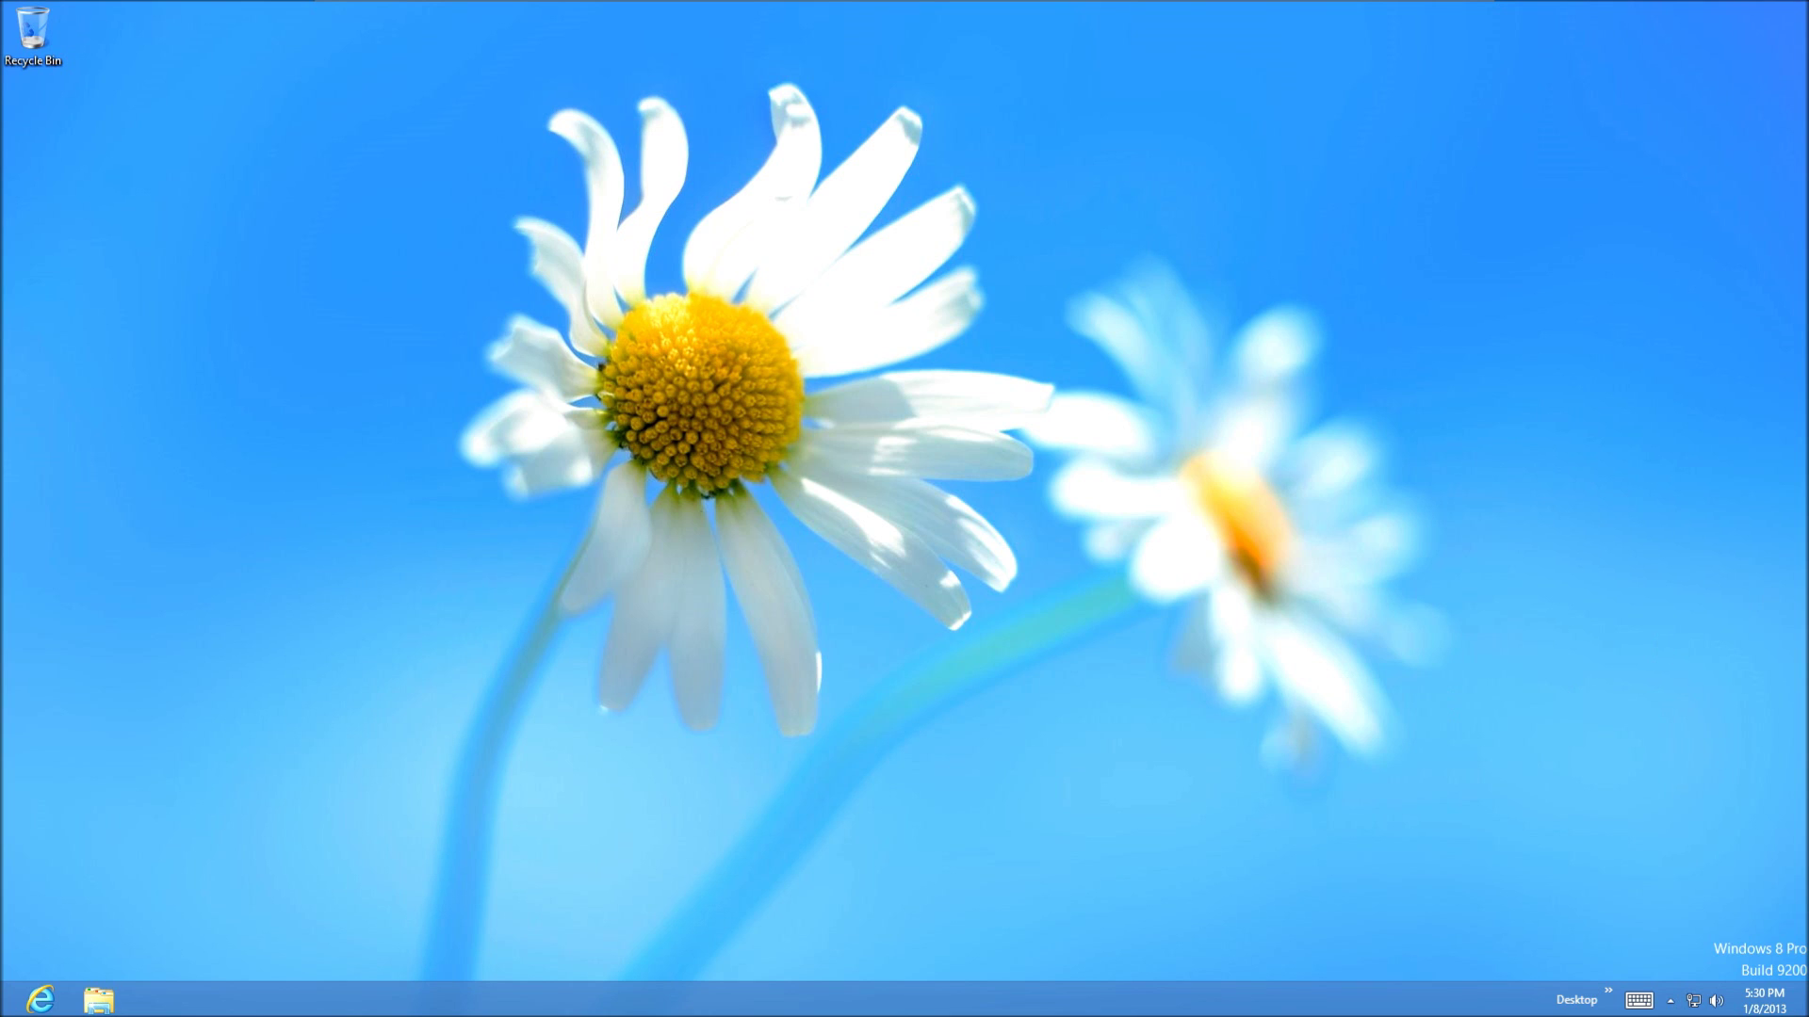
- Open Windows Update from the System and Security category of Control Panel
left_click(1605, 997)
mouse_move(1531, 934)
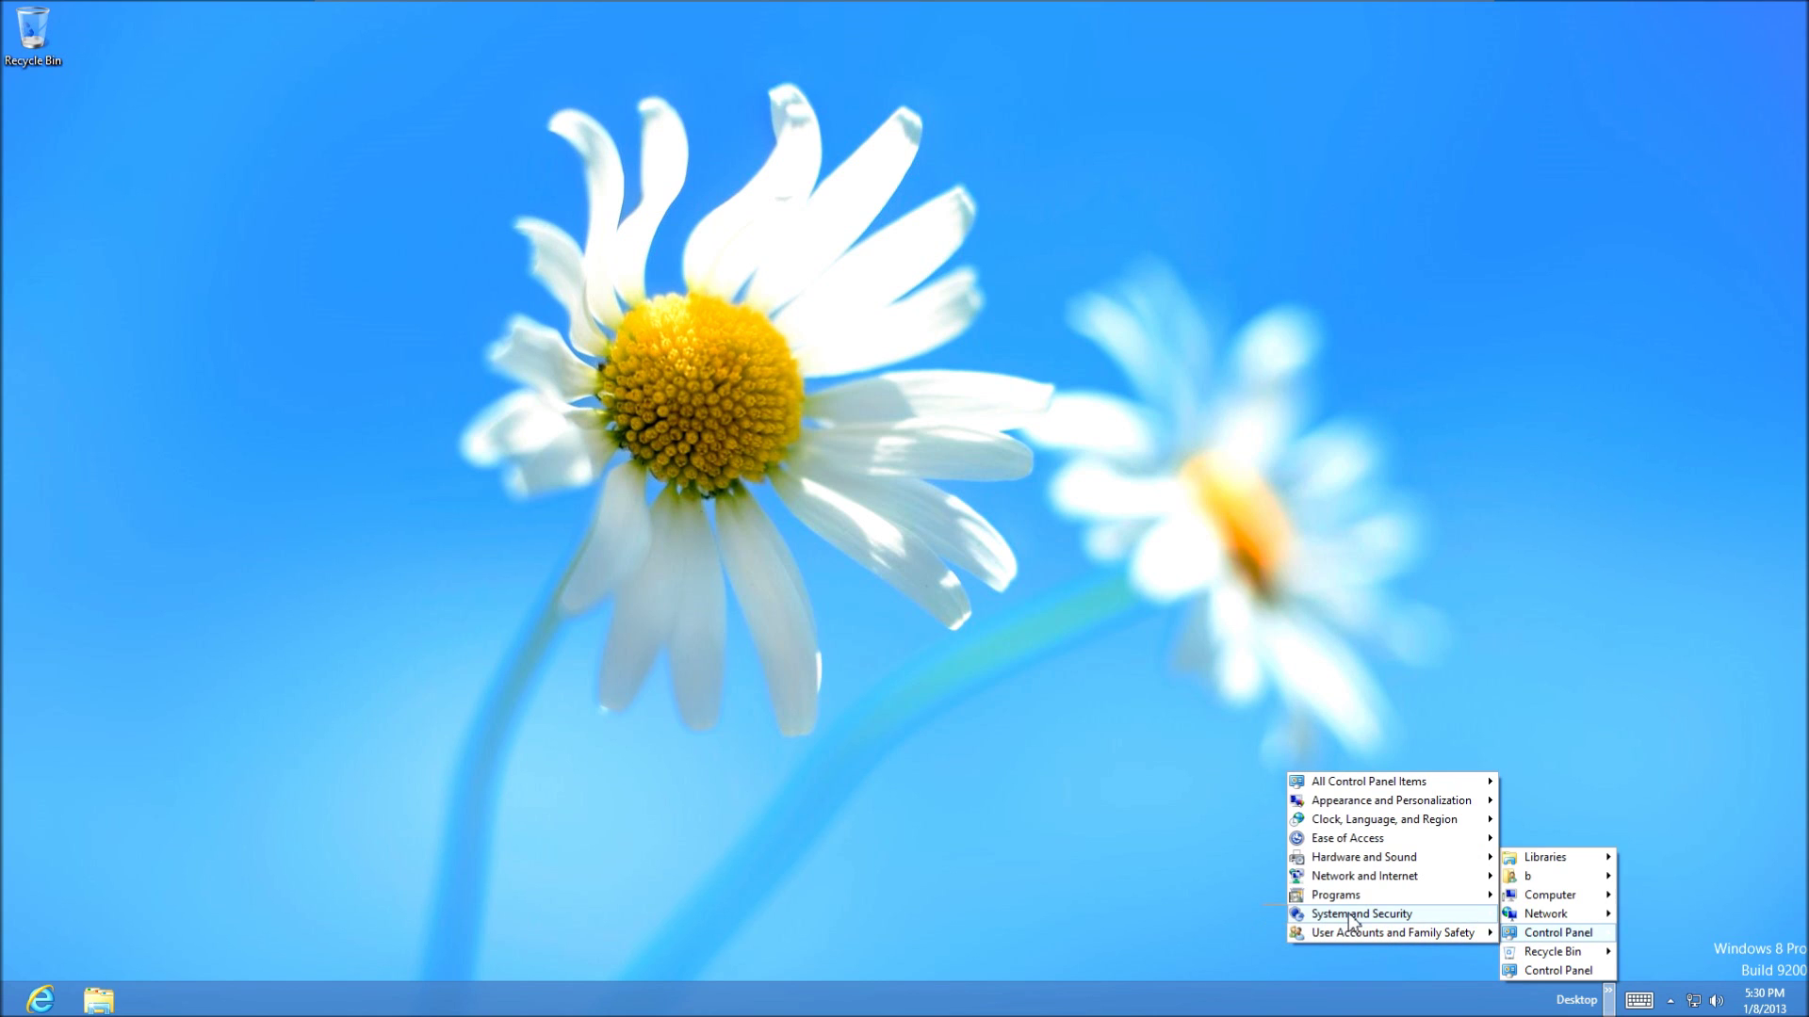
mouse_move(1353, 918)
right_click(1190, 913)
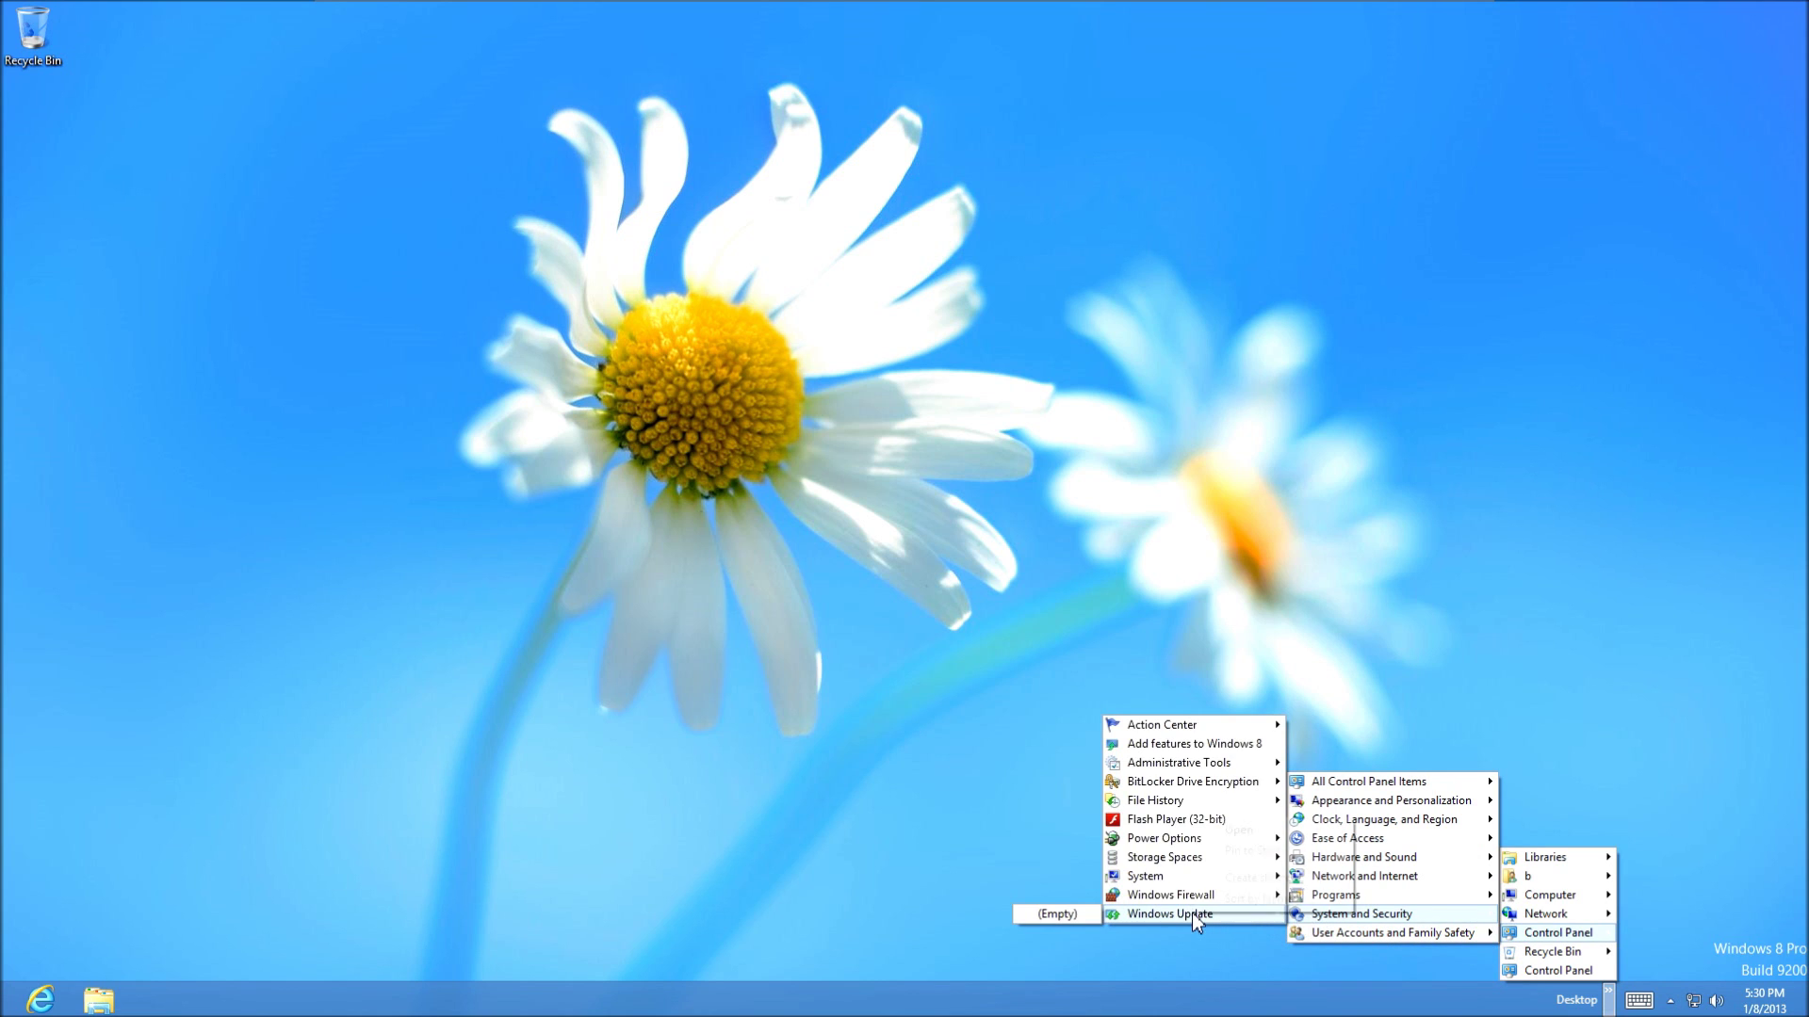
left_click(1238, 830)
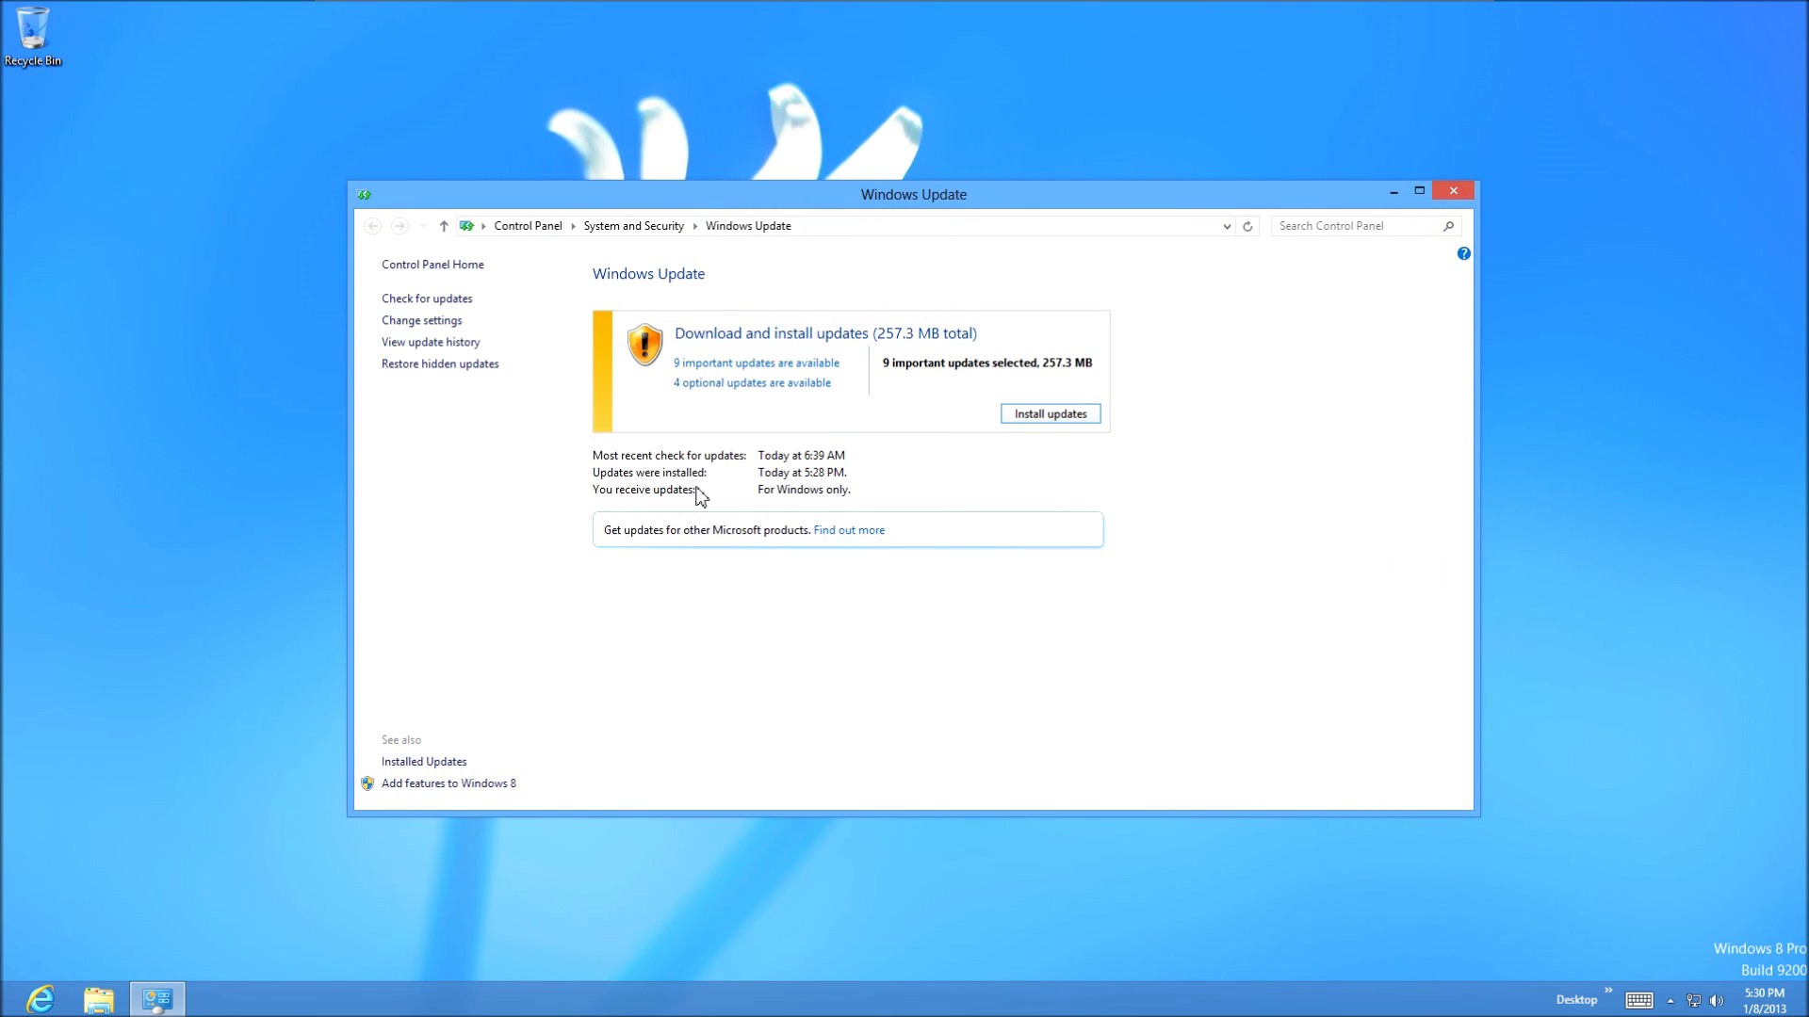
- Open the available important updates, sort them by size, and show the details of KB2768703
left_click(736, 364)
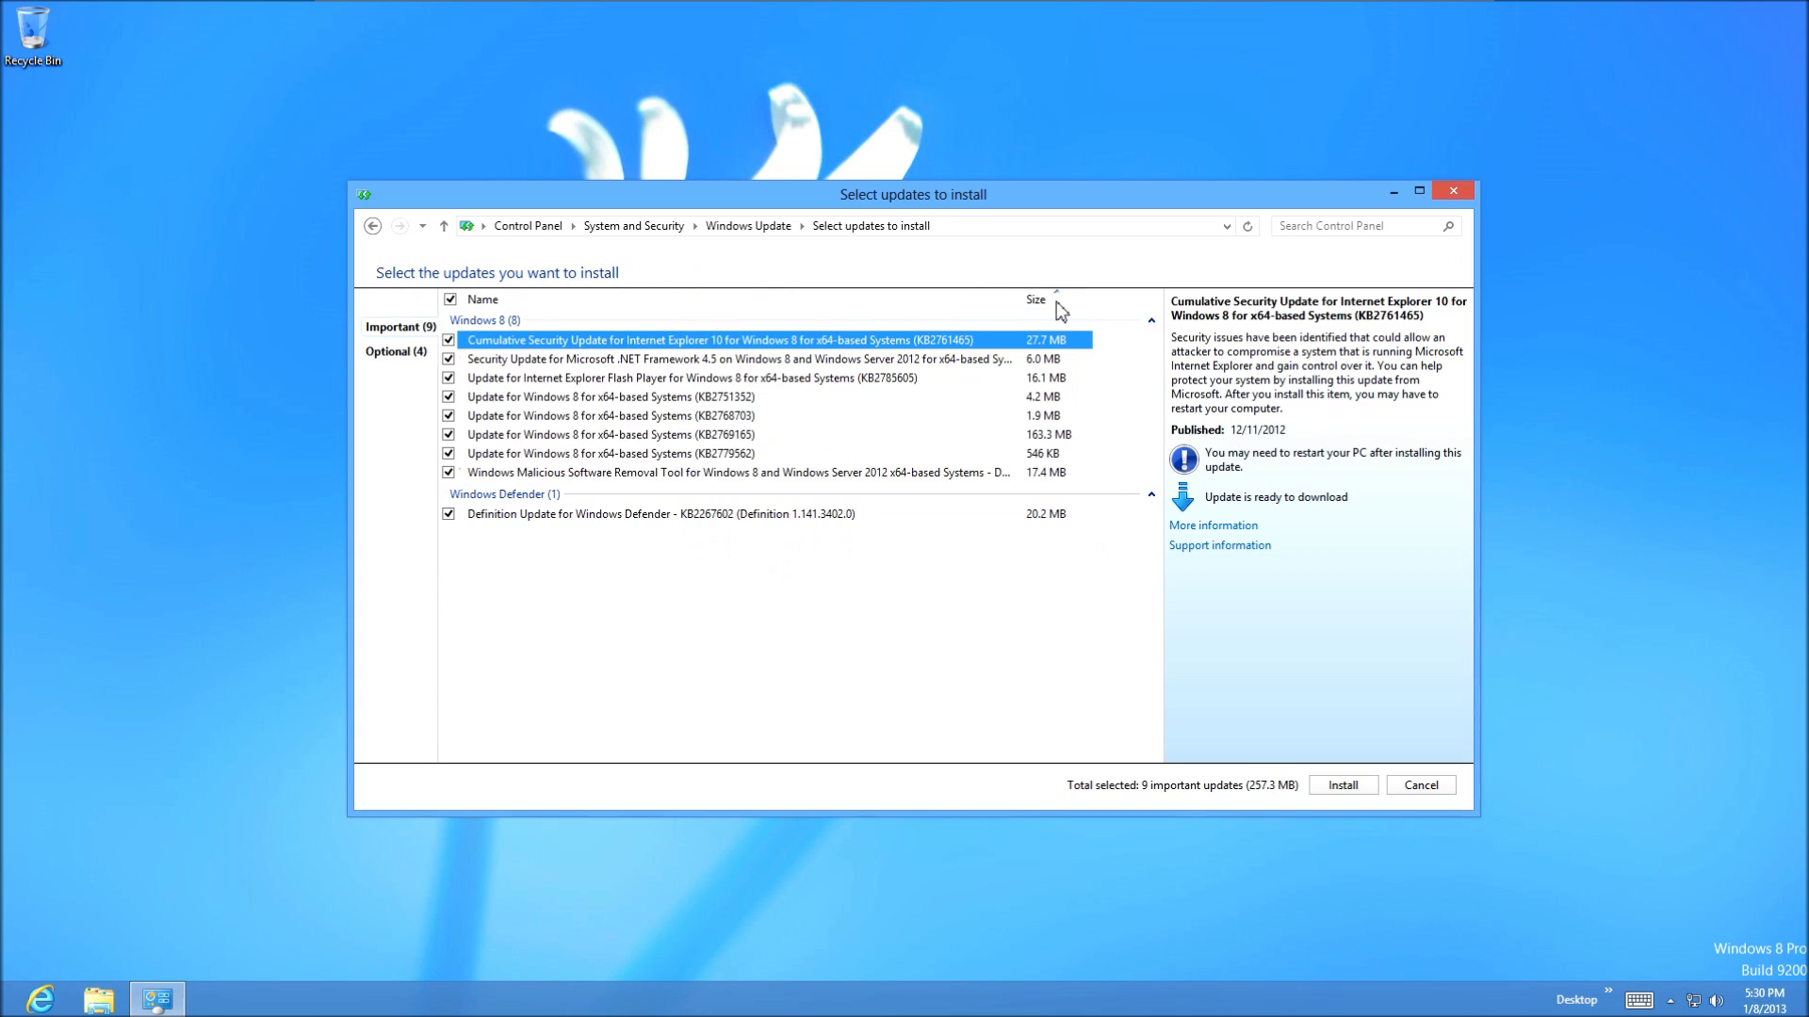
left_click(1058, 300)
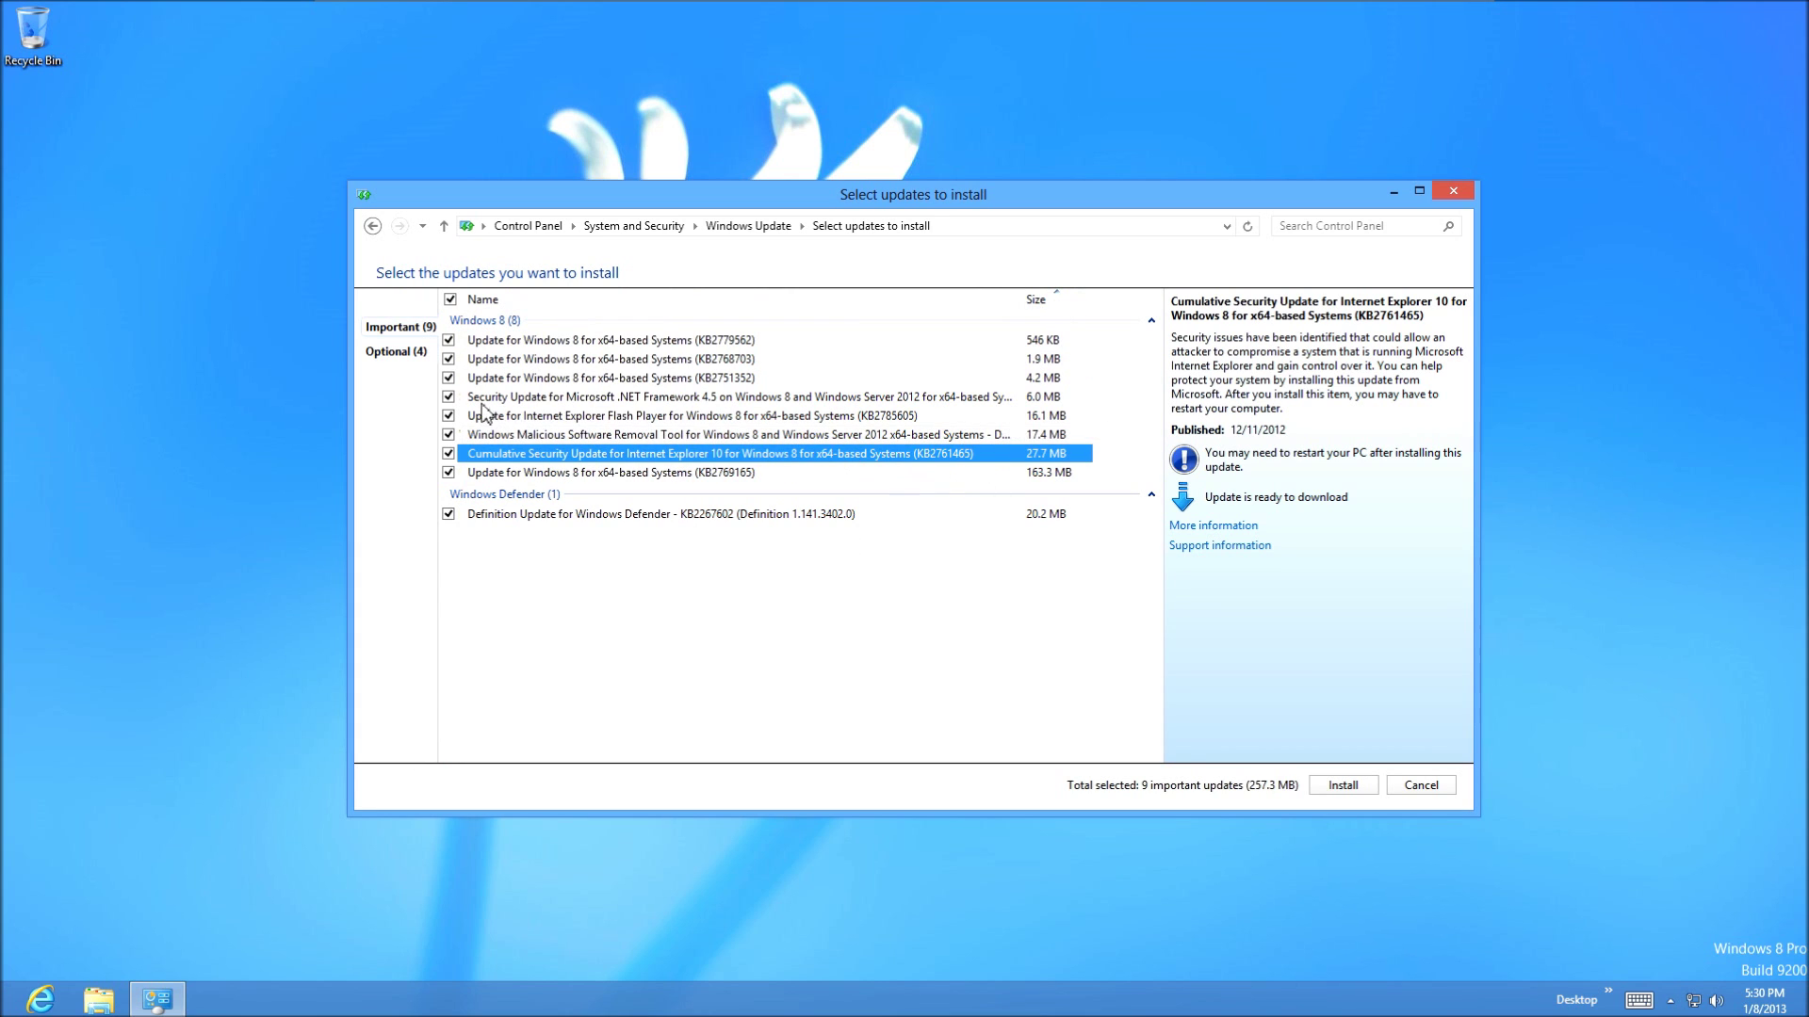
left_click(639, 361)
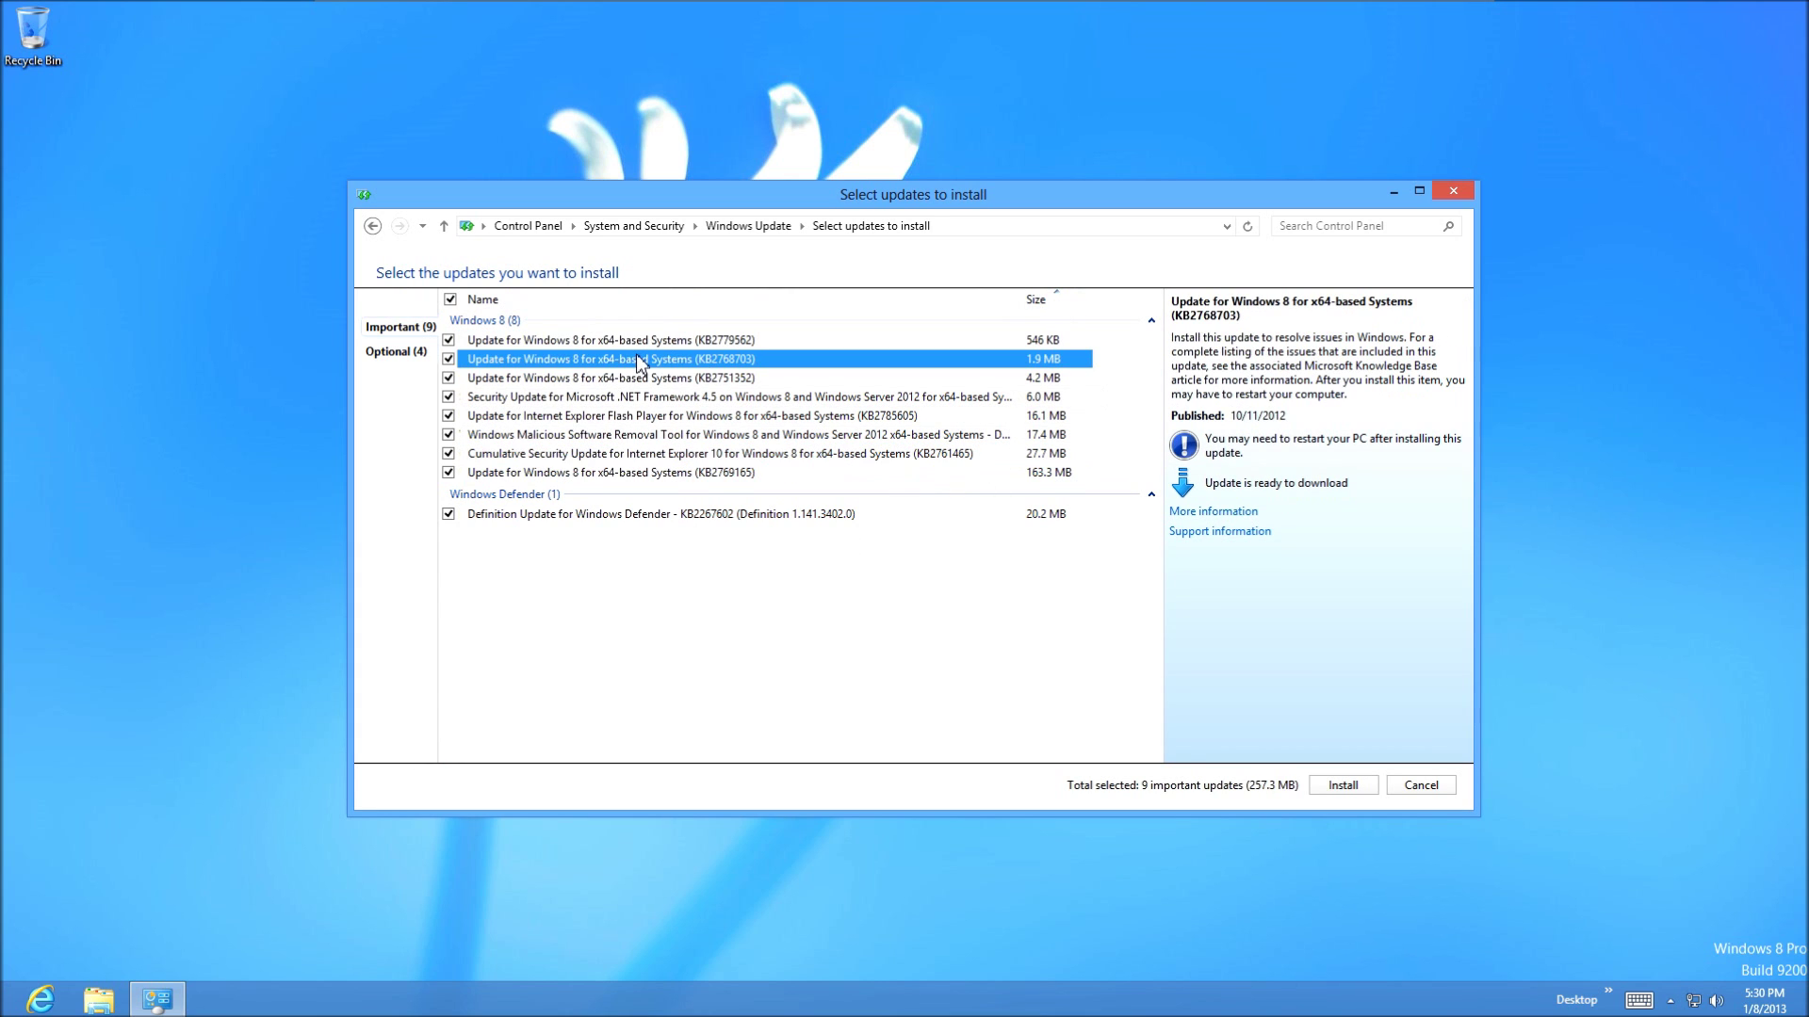
- Deselect every important update except KB2779562, including the Windows Defender definition update
left_click(449, 359)
left_click(448, 379)
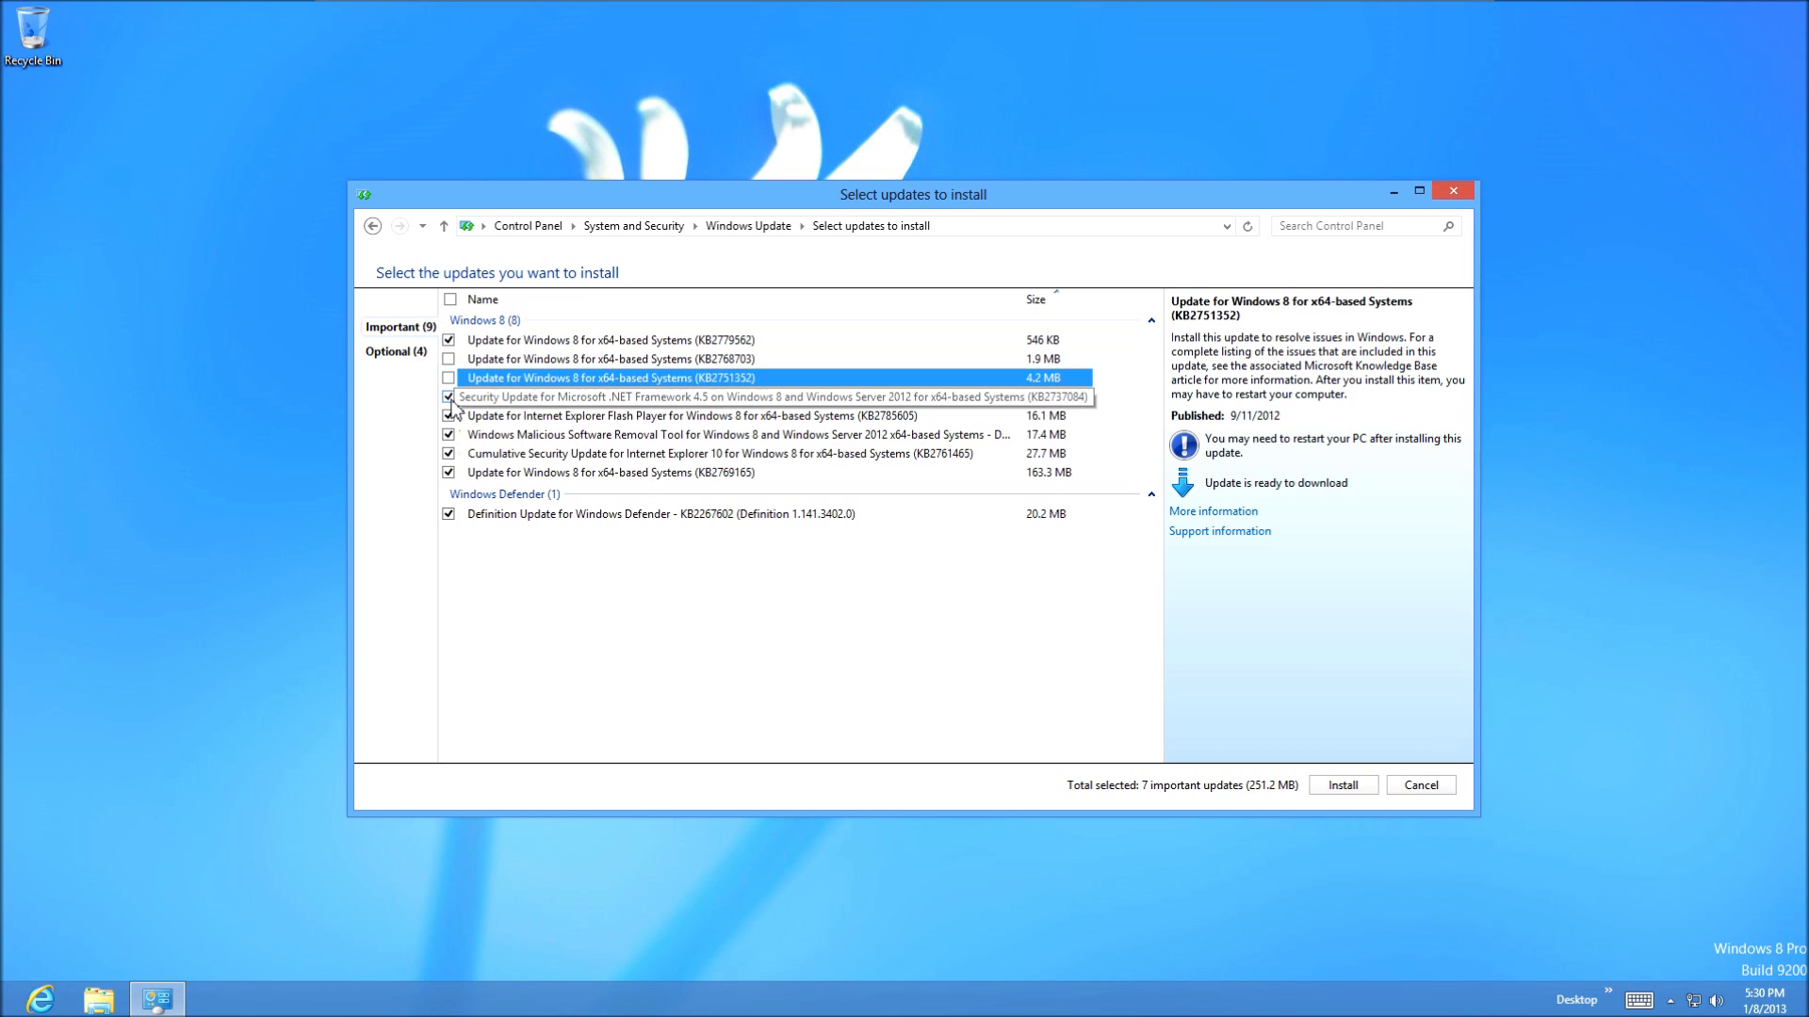
left_click(449, 397)
left_click(449, 422)
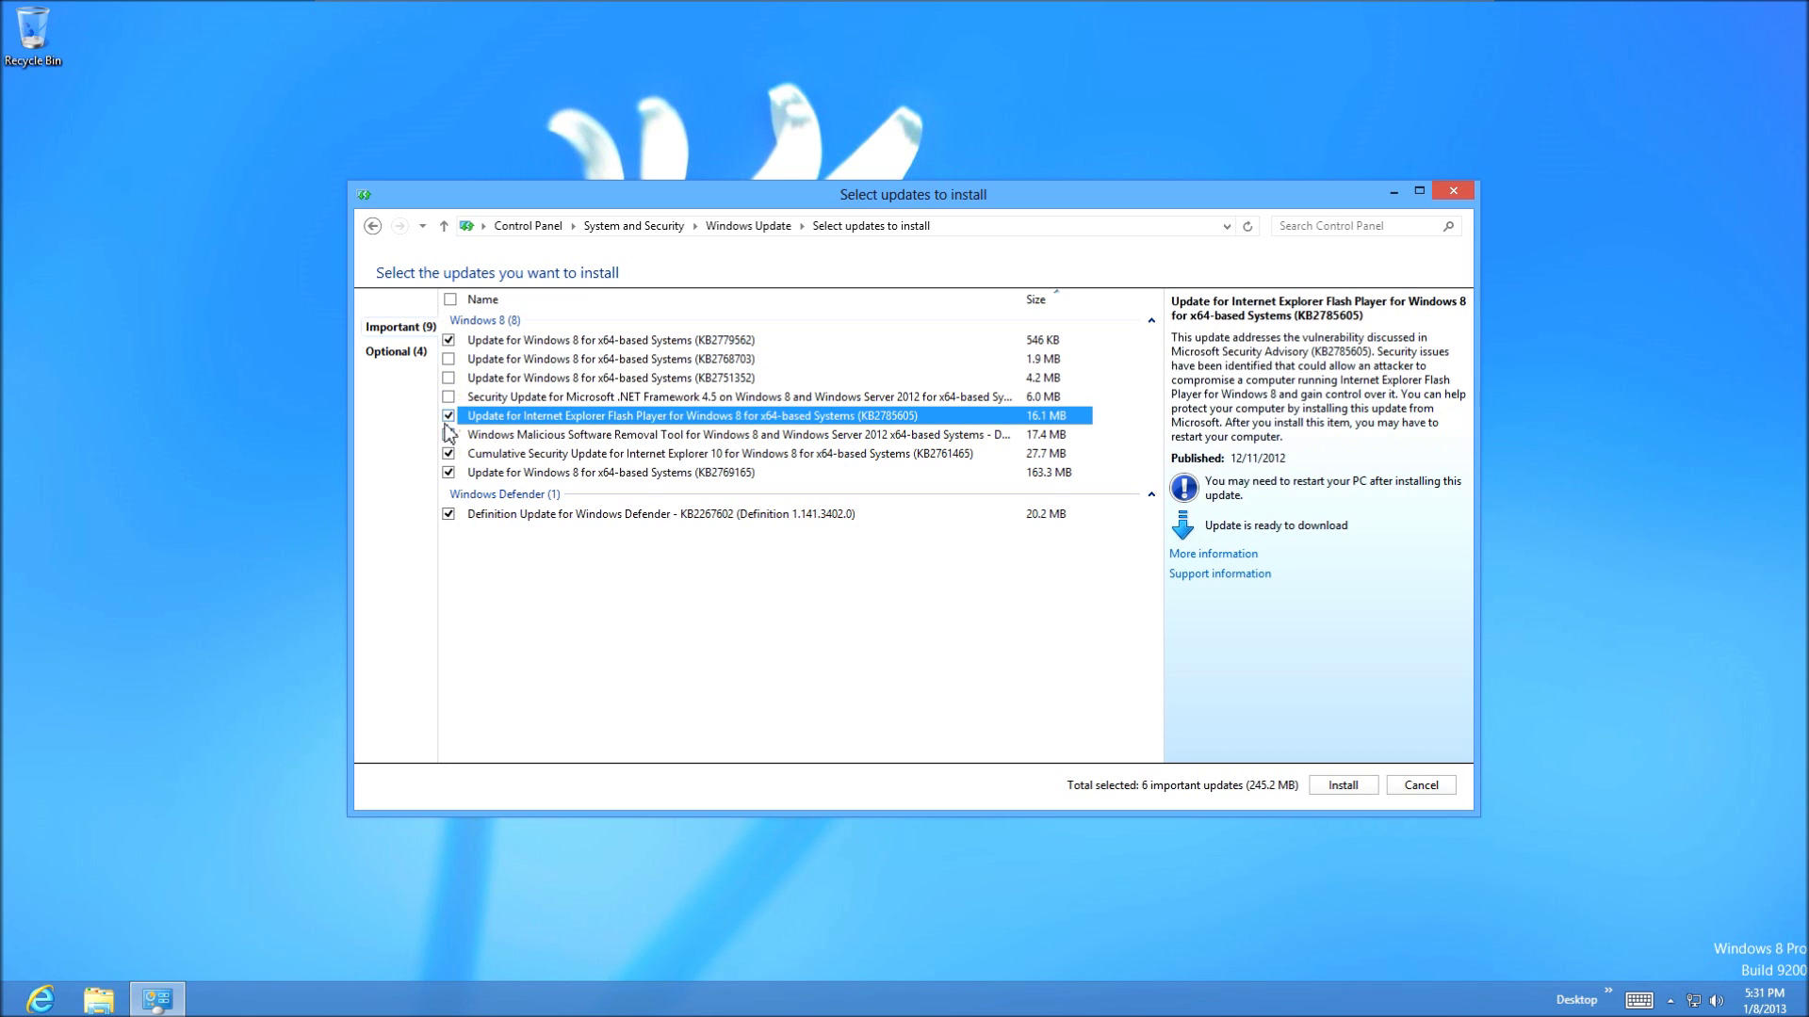
left_click(449, 416)
left_click(449, 435)
left_click(449, 453)
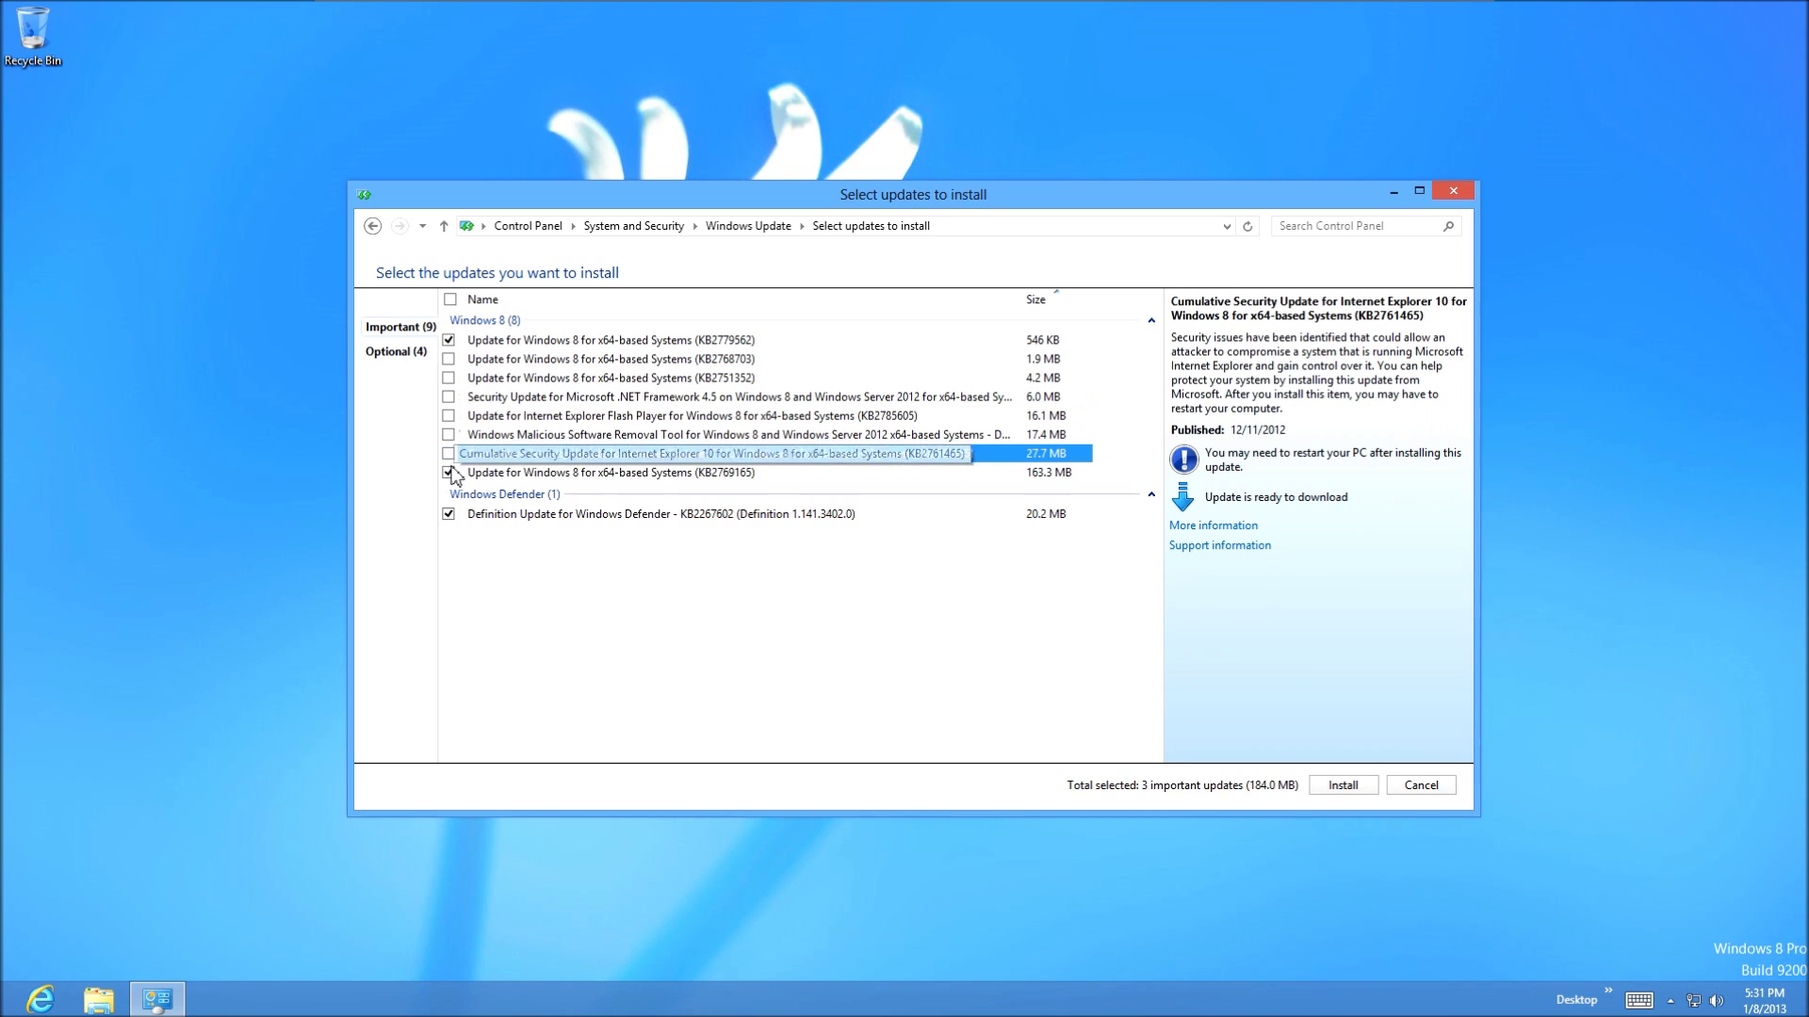
left_click(449, 472)
left_click(448, 513)
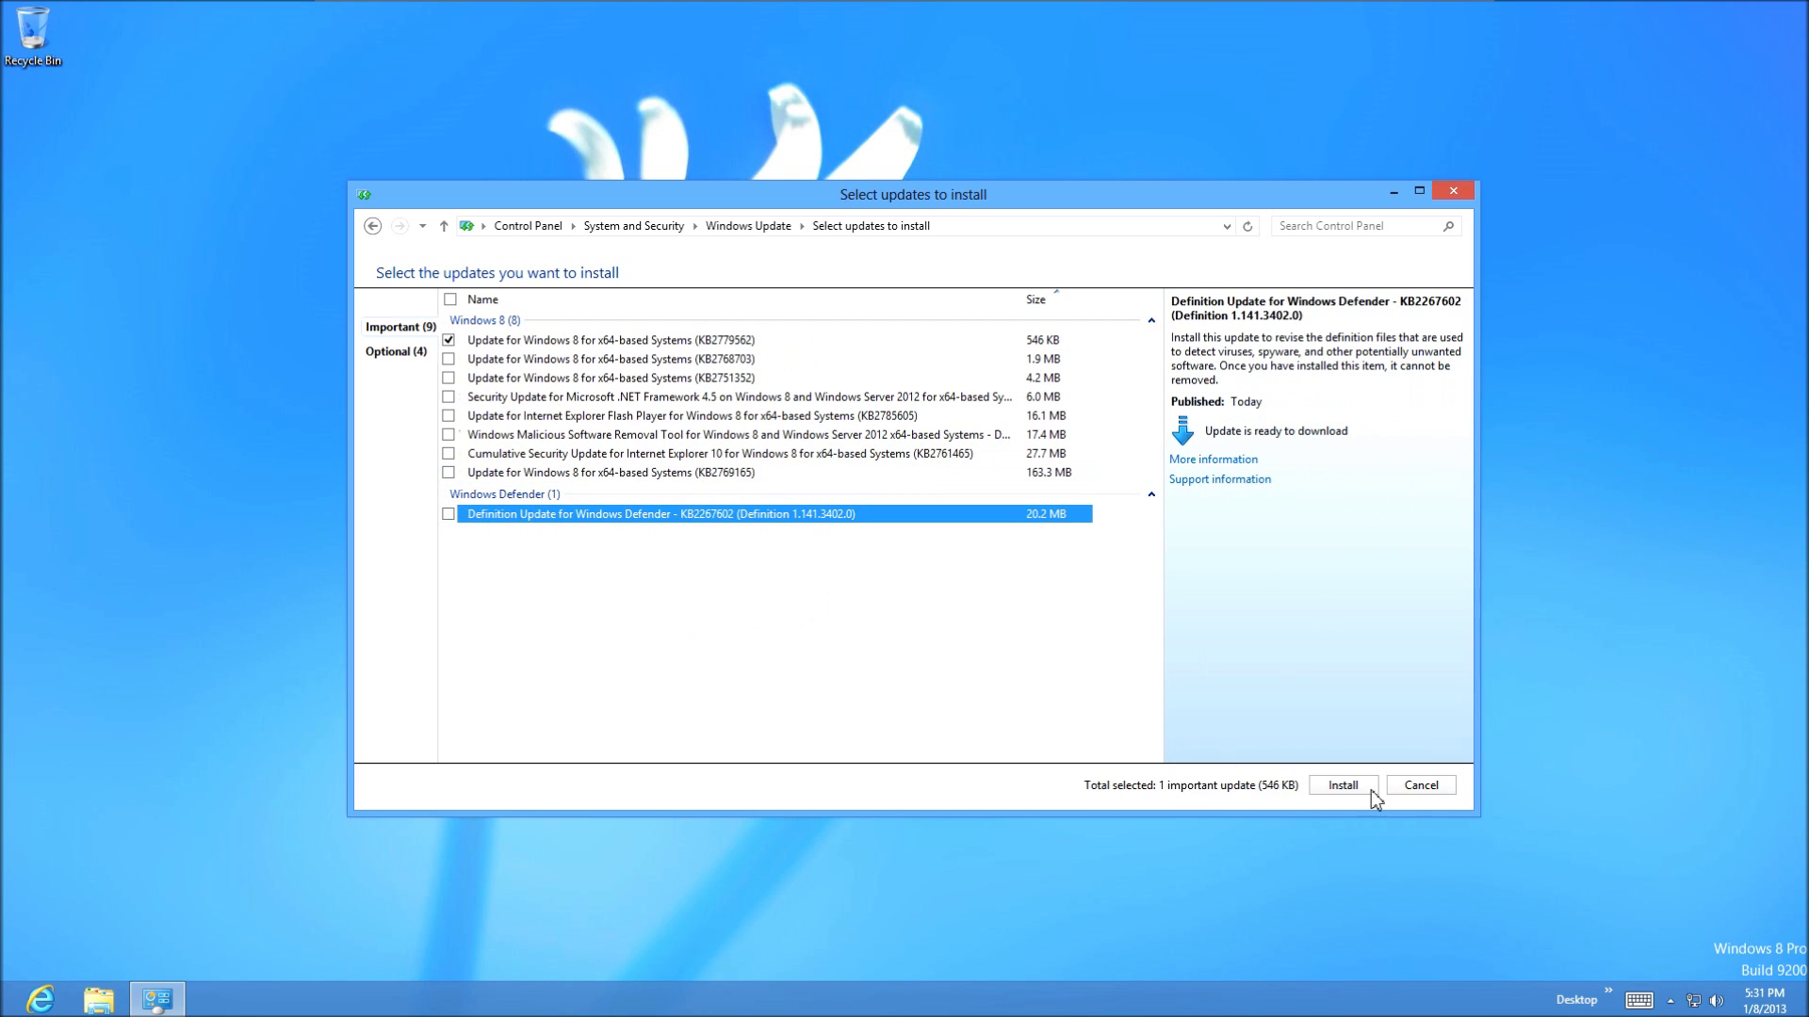
- Install the selected KB2779562 update and check for further updates
left_click(1342, 788)
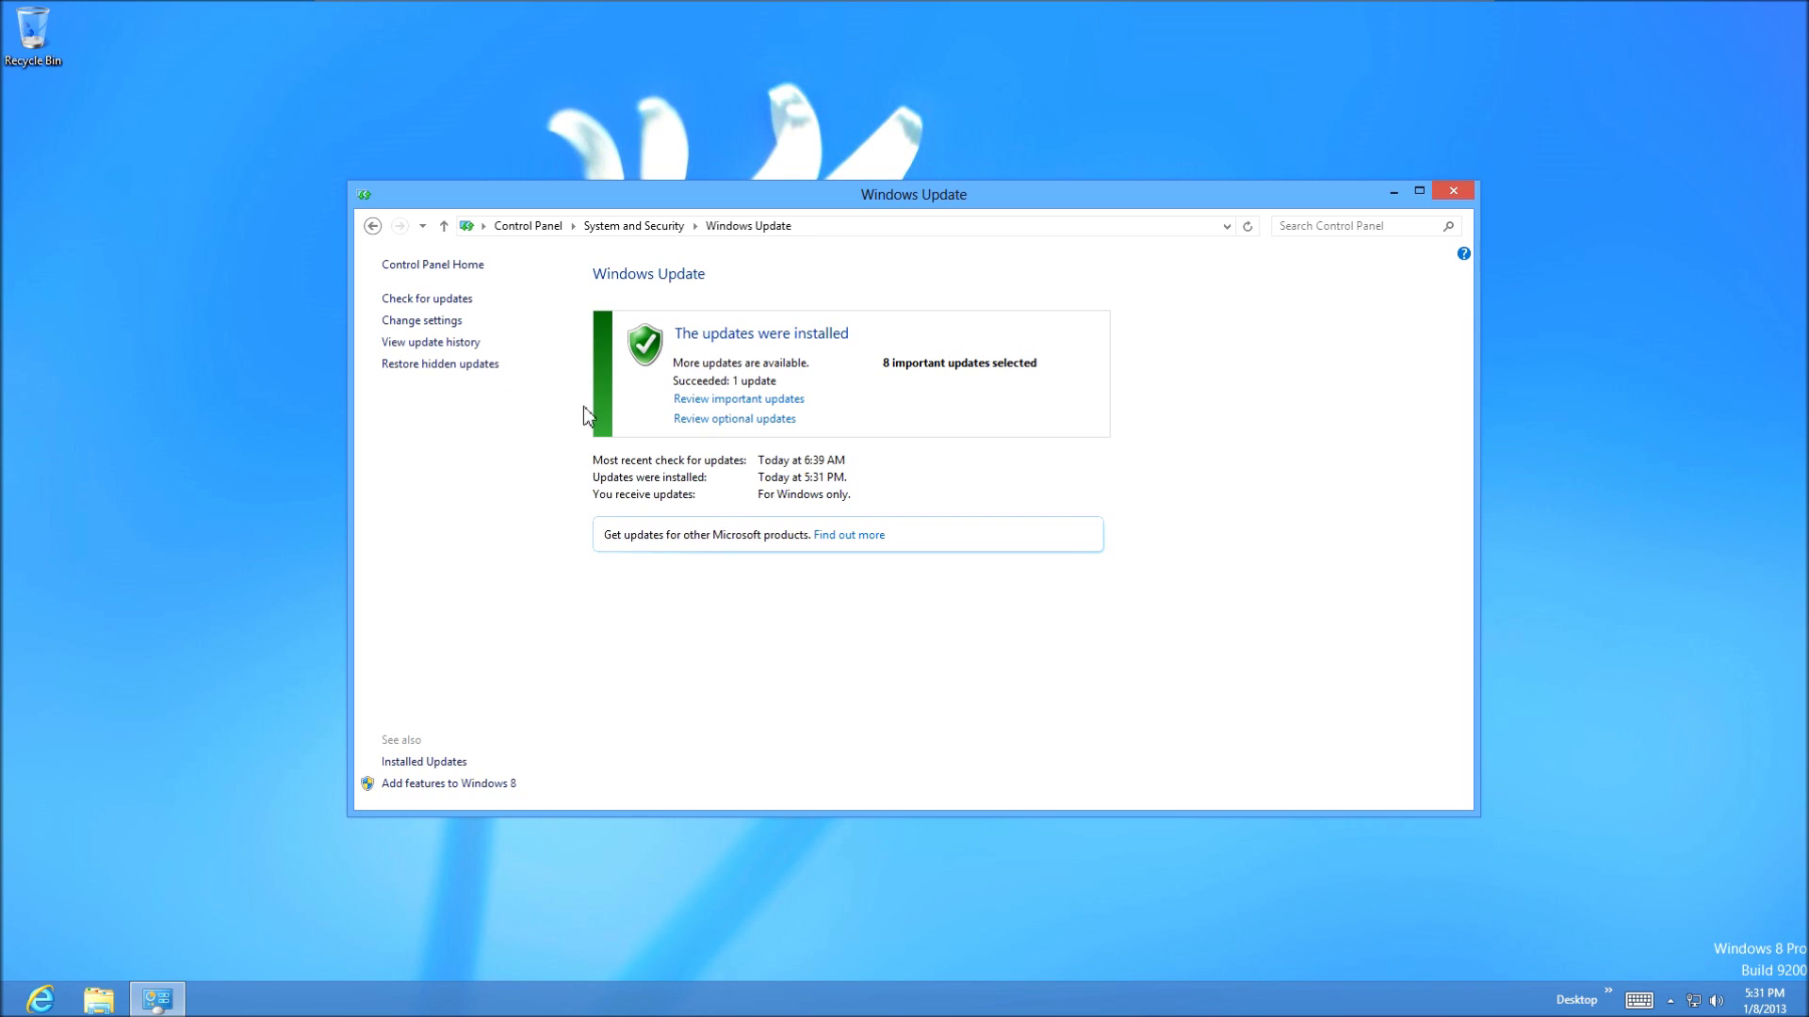
left_click(462, 306)
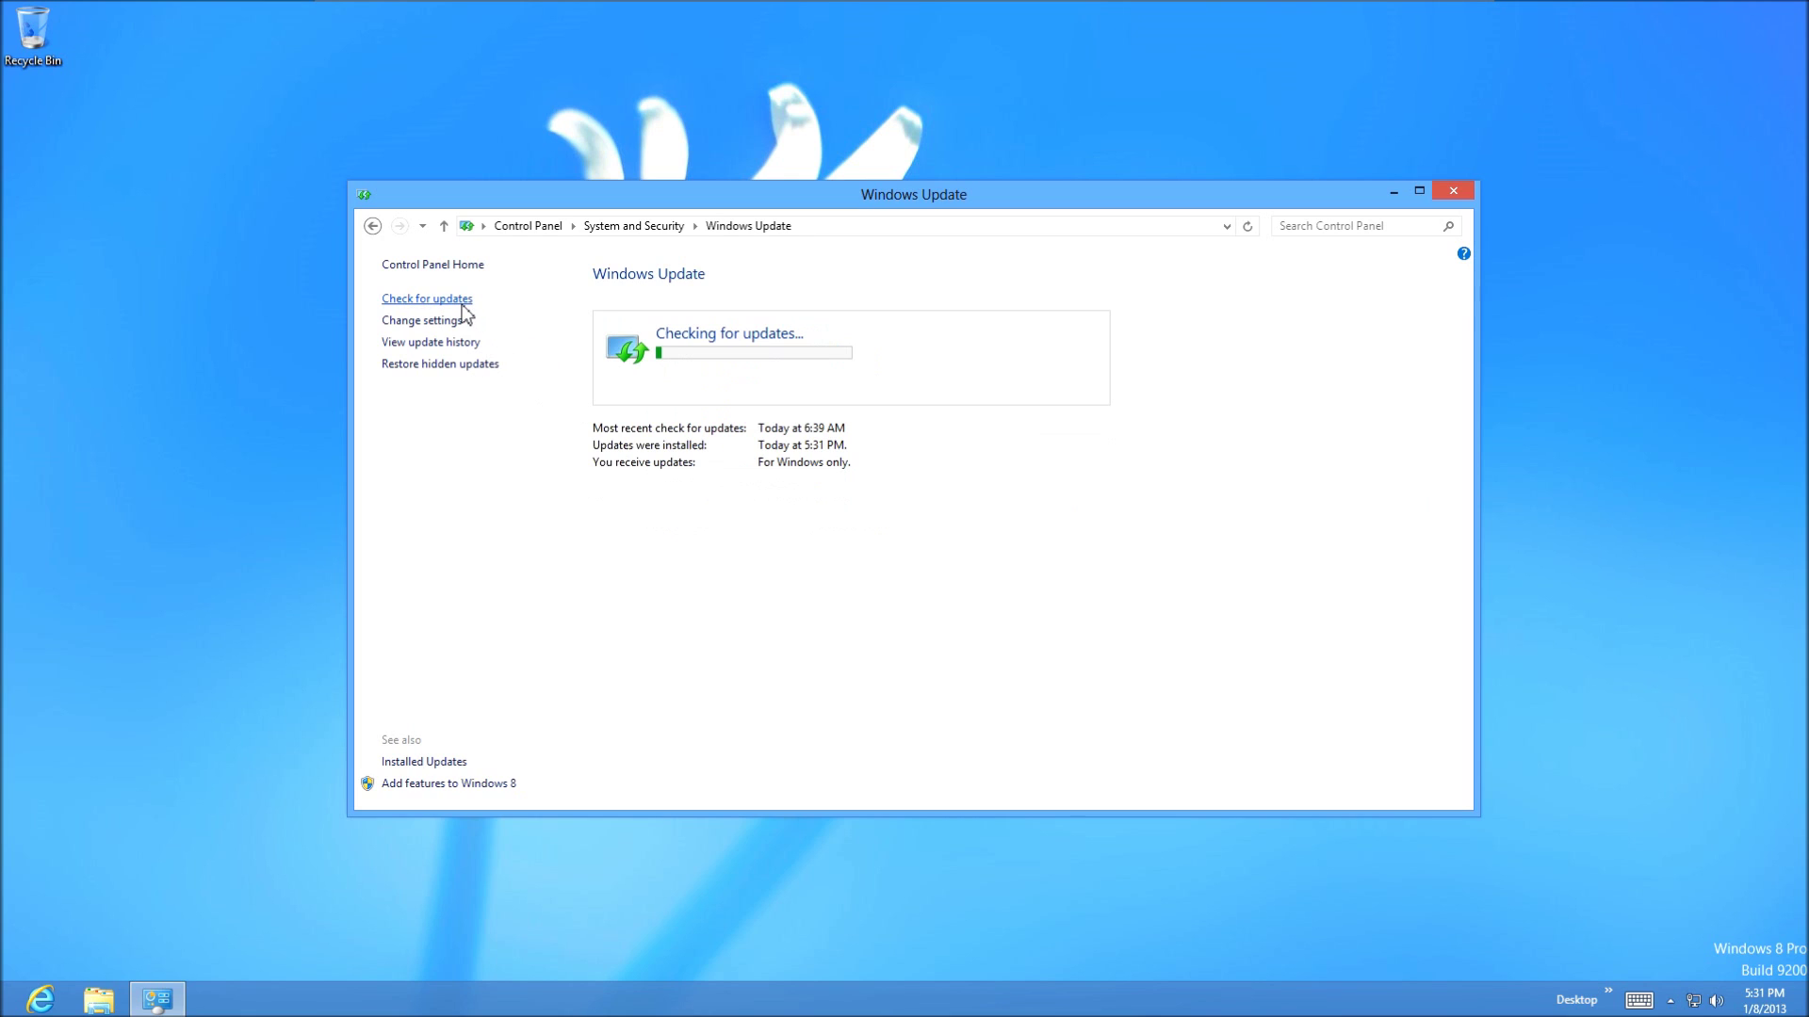